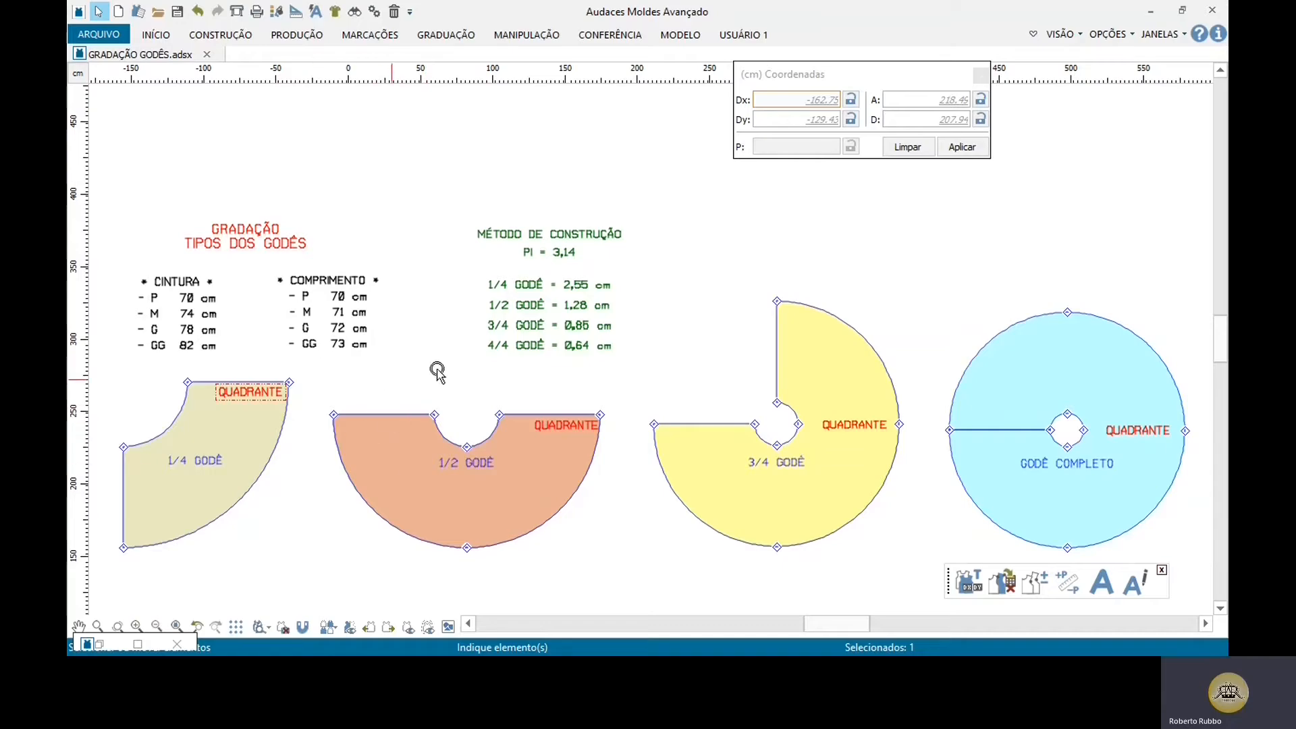
Step: Examine the PI constant listed under the construction method heading
scroll(569, 246, up, 1)
scroll(569, 246, up, 3)
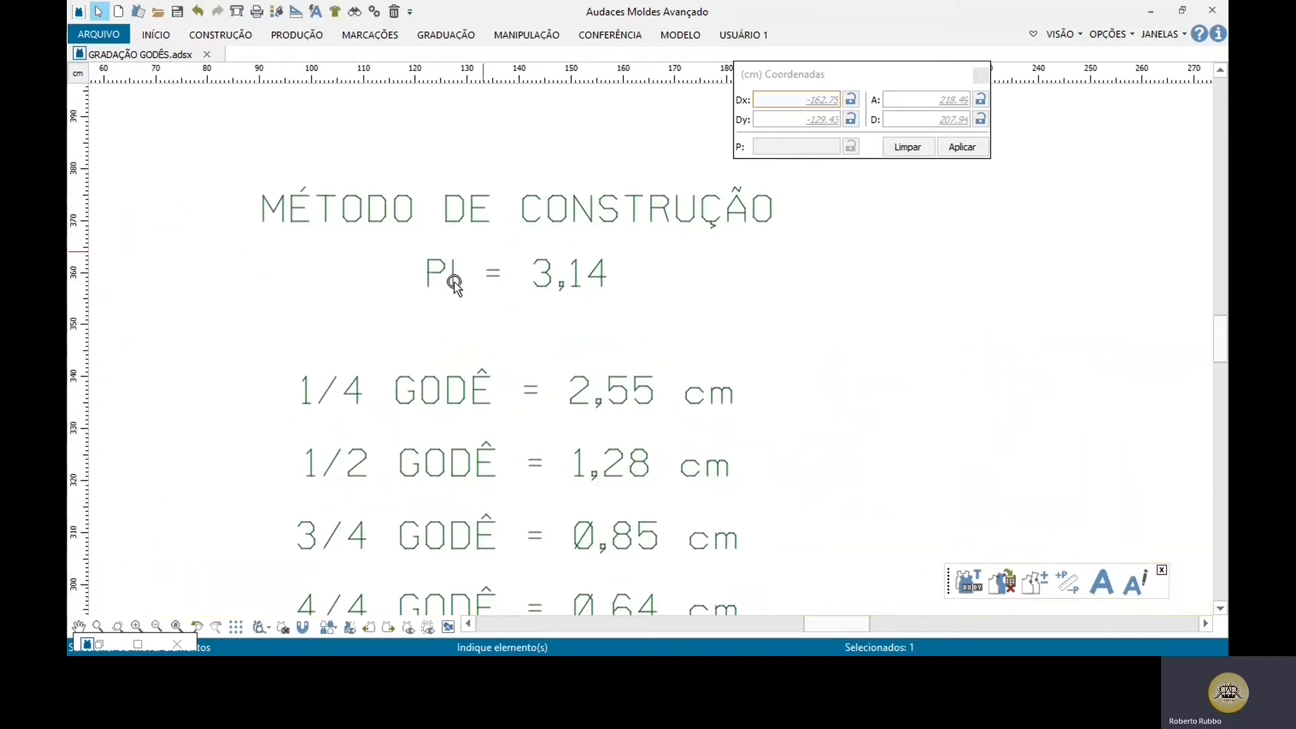
drag(407, 239, 632, 315)
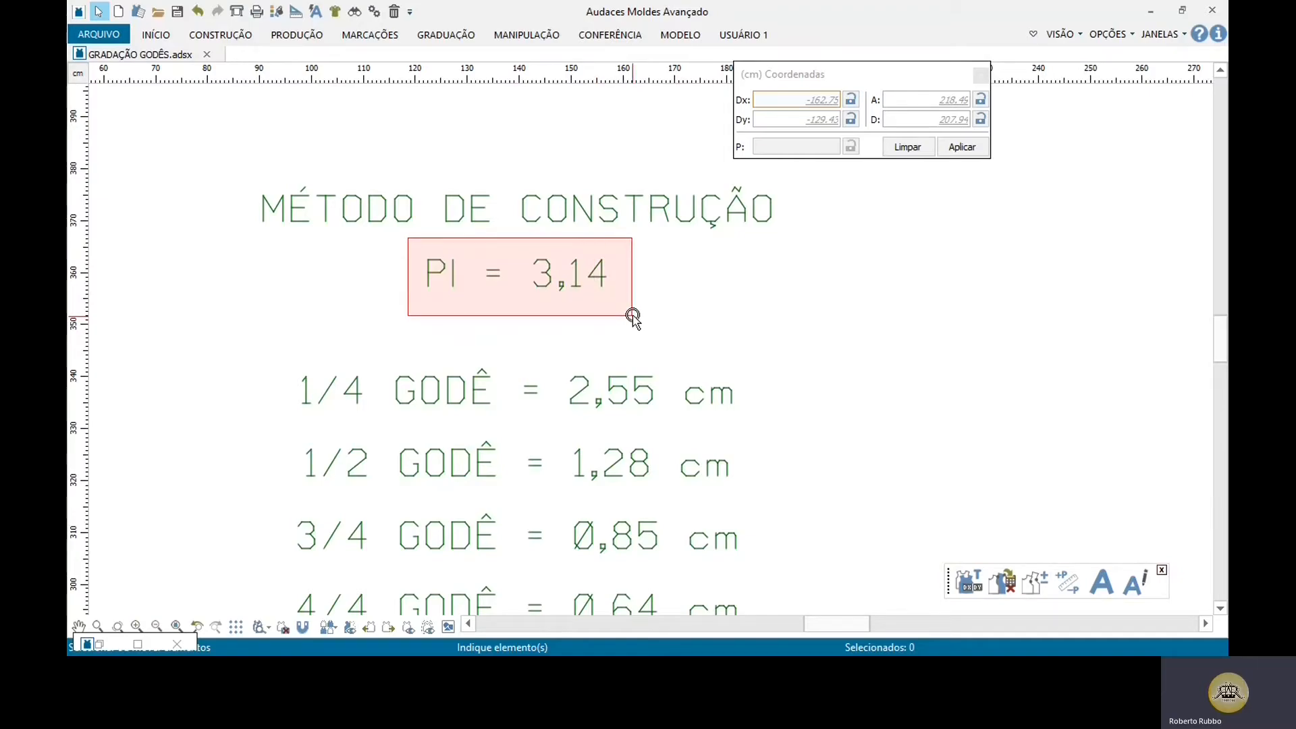
drag(632, 315, 671, 288)
scroll(671, 289, down, 5)
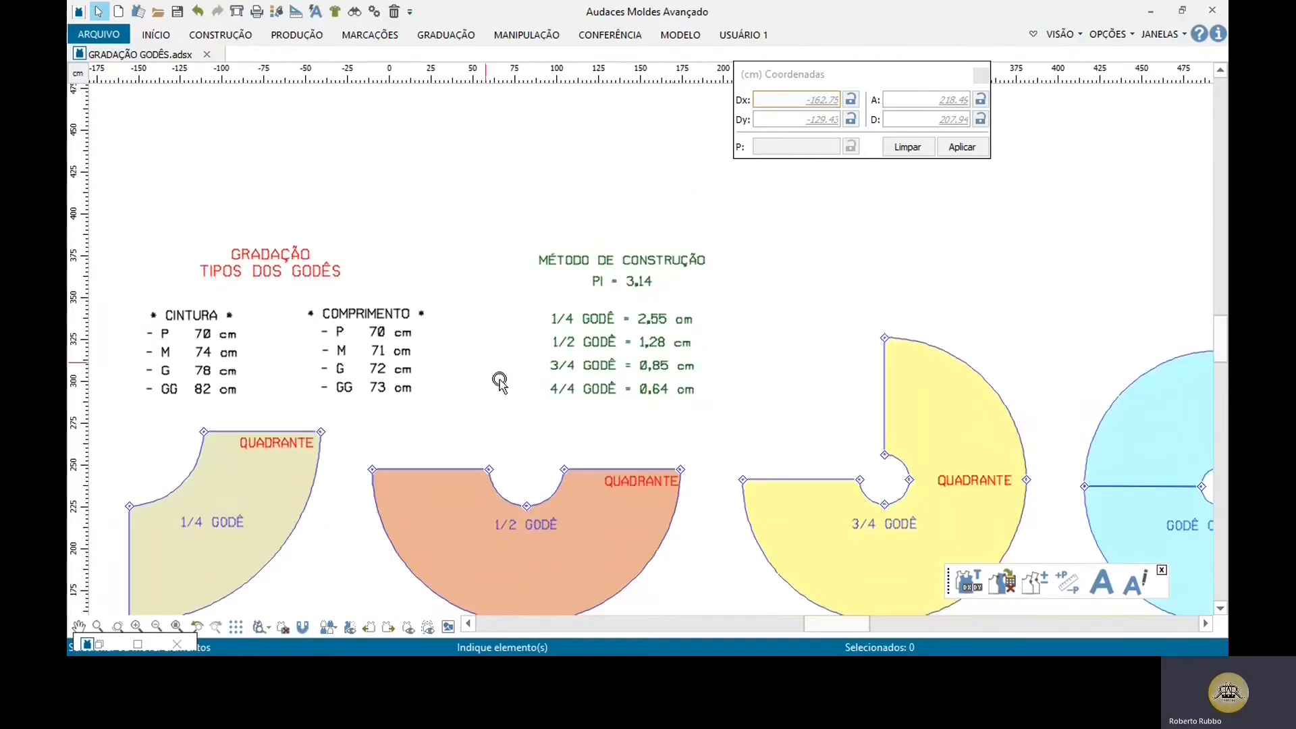
scroll(560, 289, down, 1)
Step: Examine the waist curve of the 1/4 godê piece against the waist and length size tables
scroll(204, 470, up, 3)
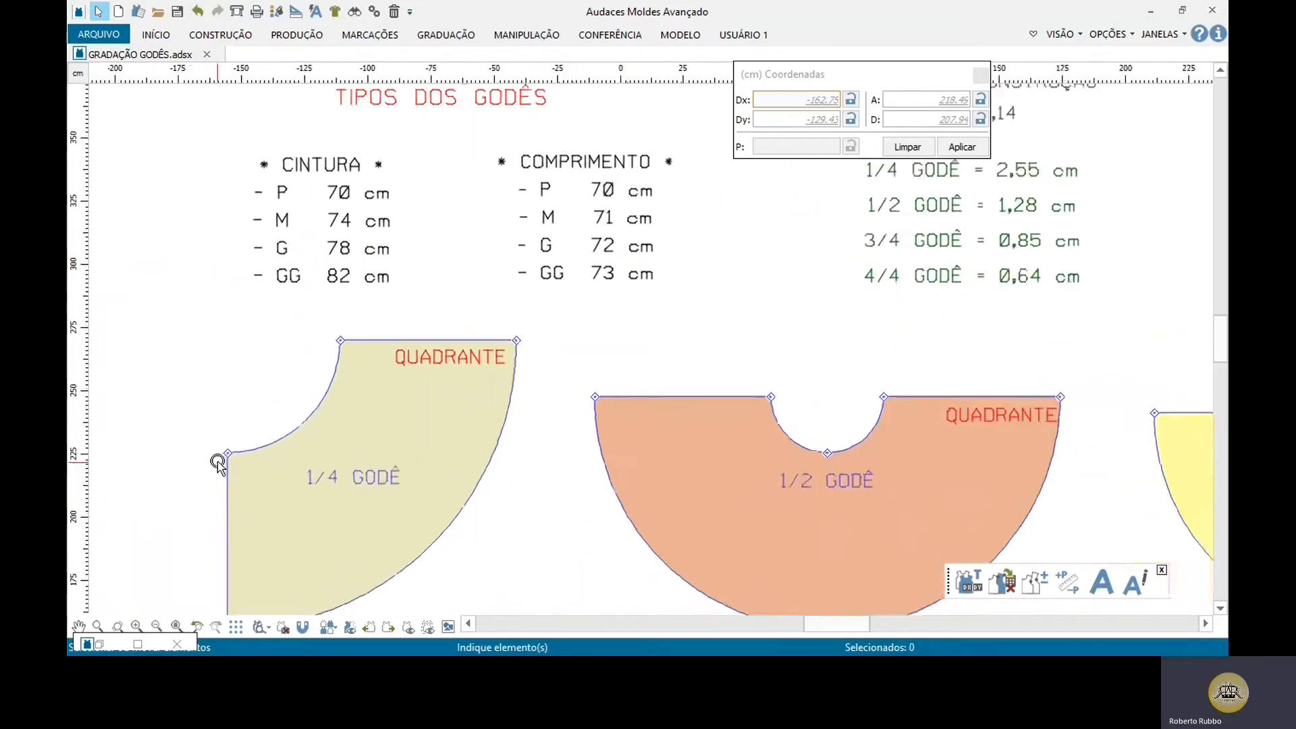
scroll(217, 465, up, 1)
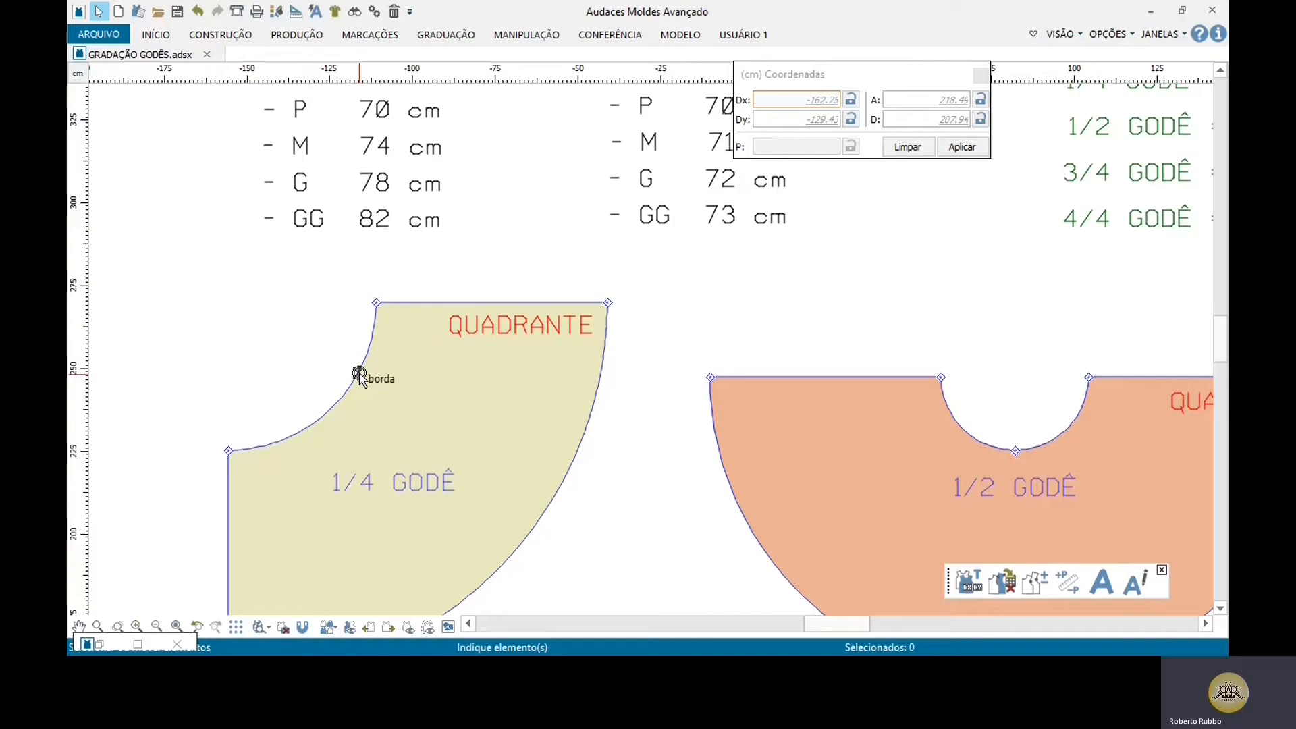
scroll(300, 371, down, 1)
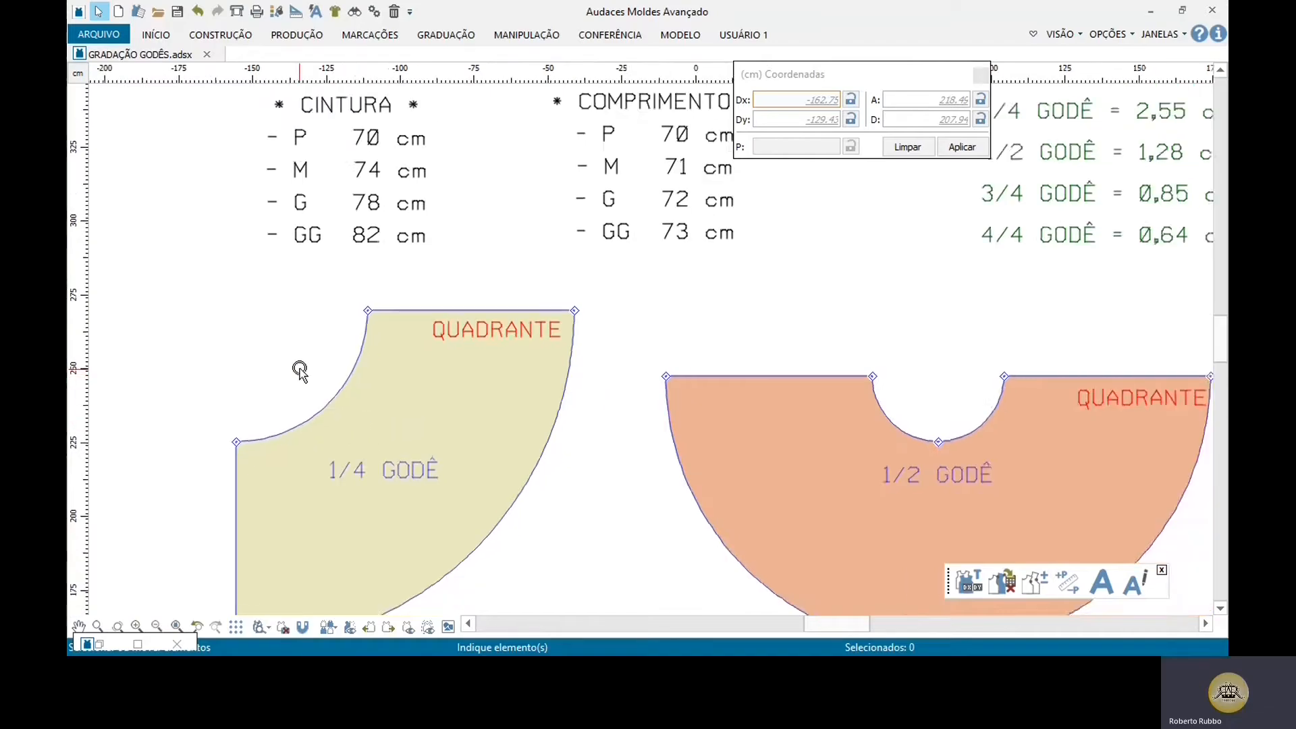
scroll(300, 371, down, 2)
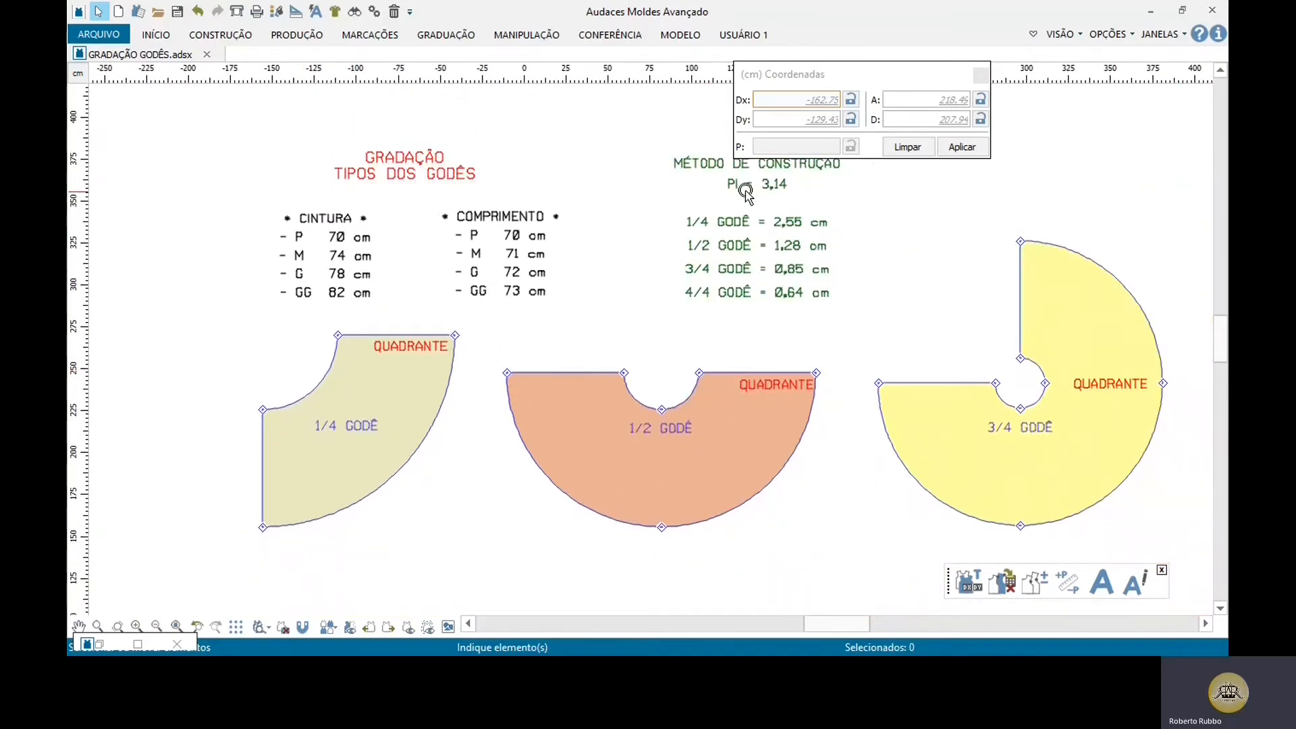
scroll(330, 444, up, 2)
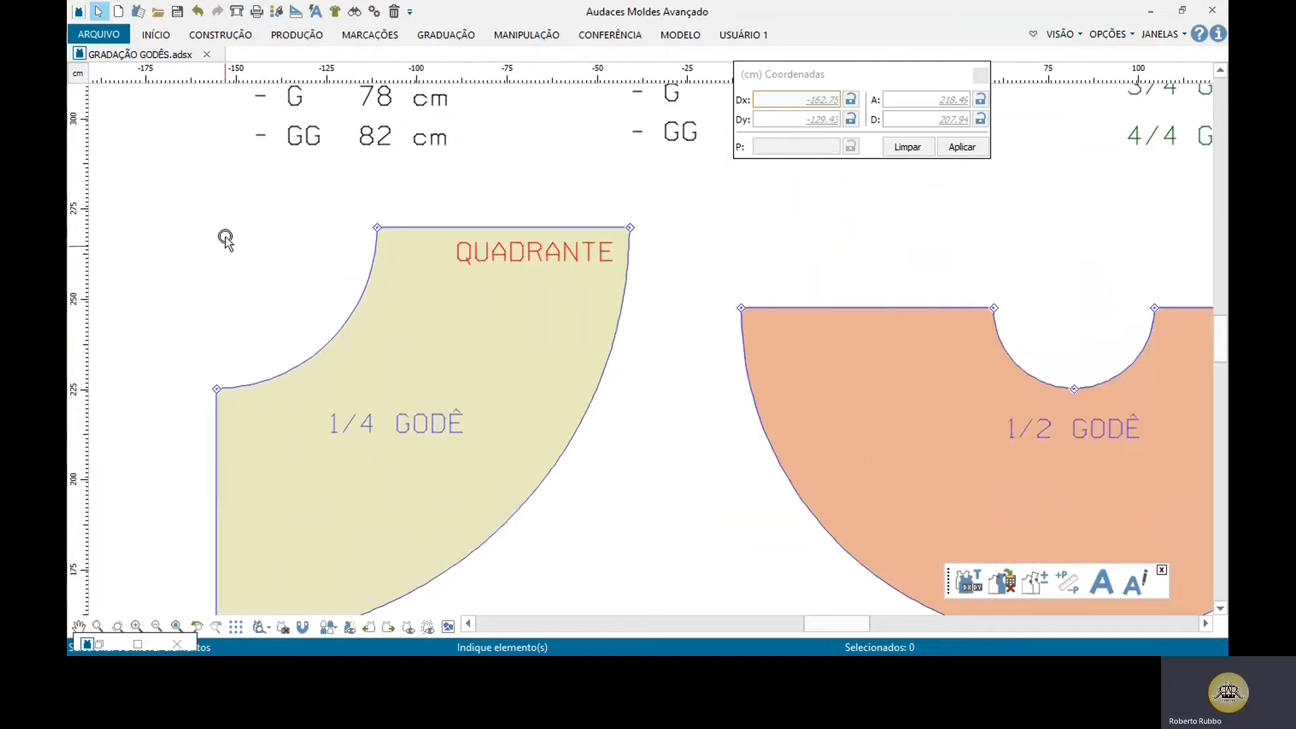
drag(197, 205, 398, 425)
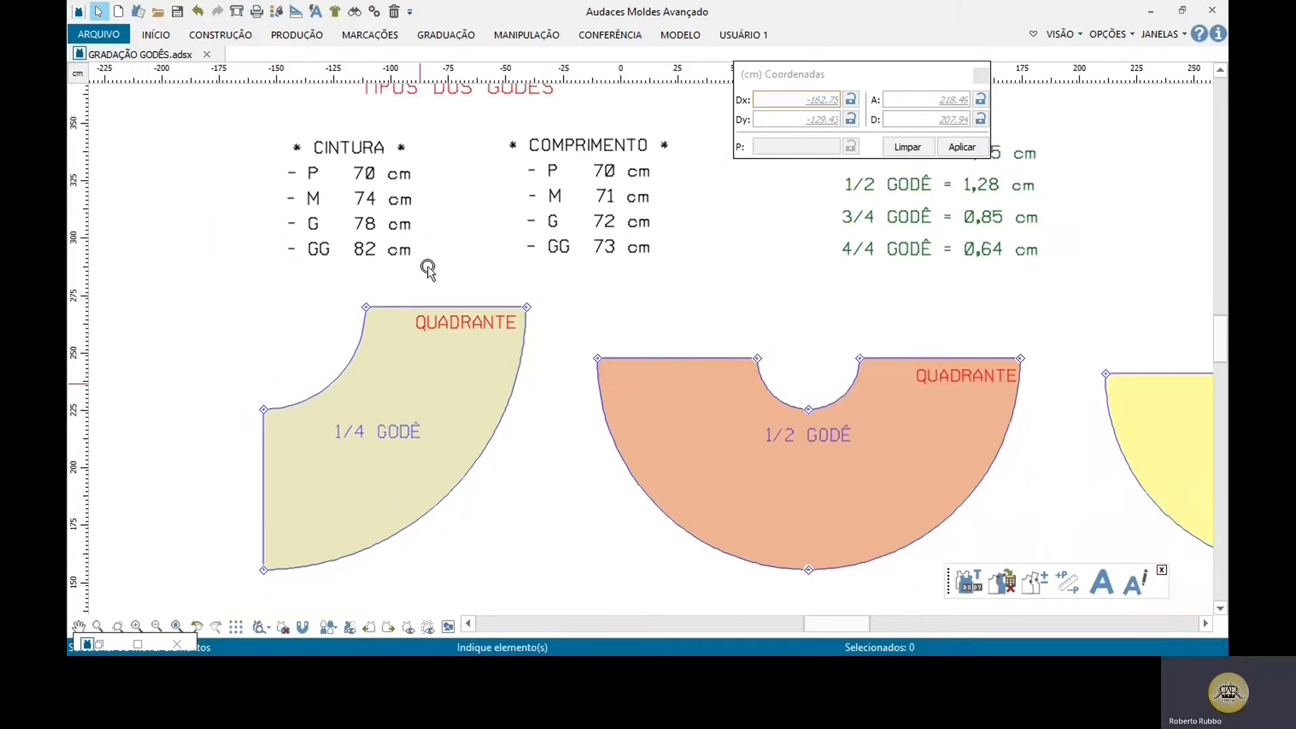
scroll(428, 269, up, 2)
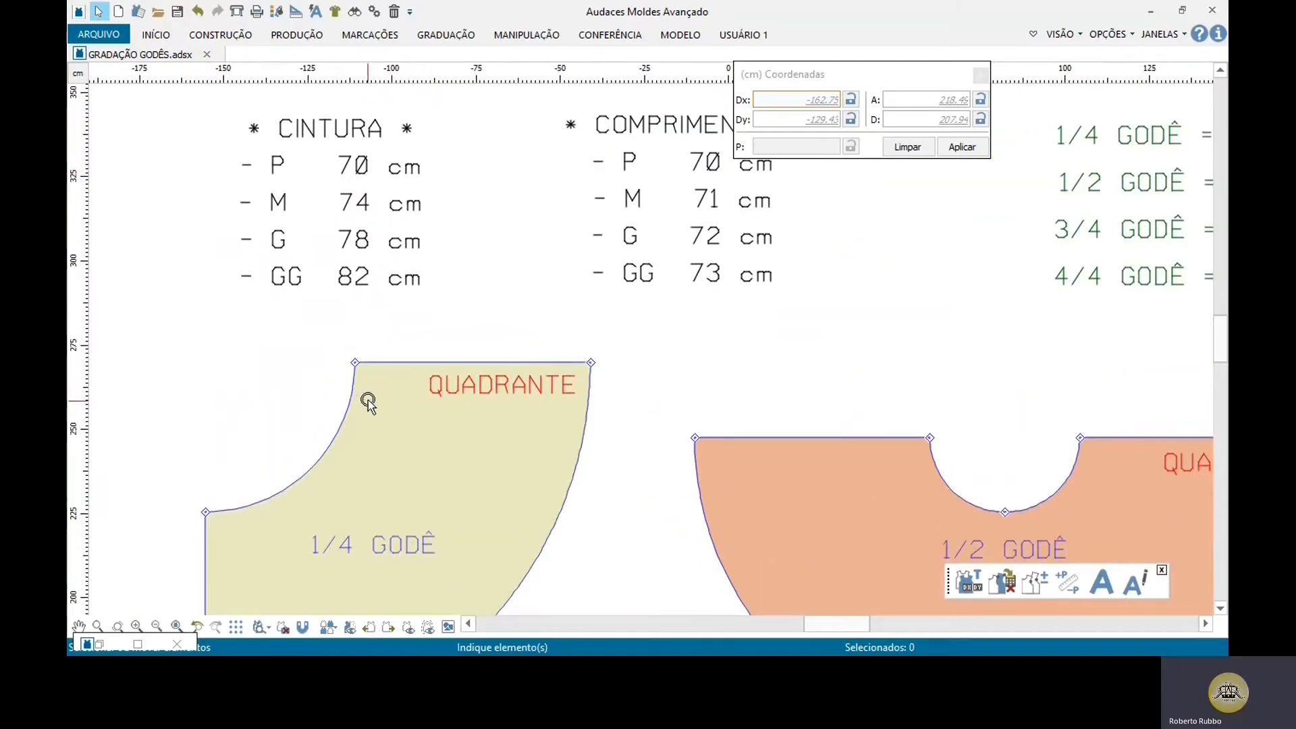
scroll(300, 365, down, 2)
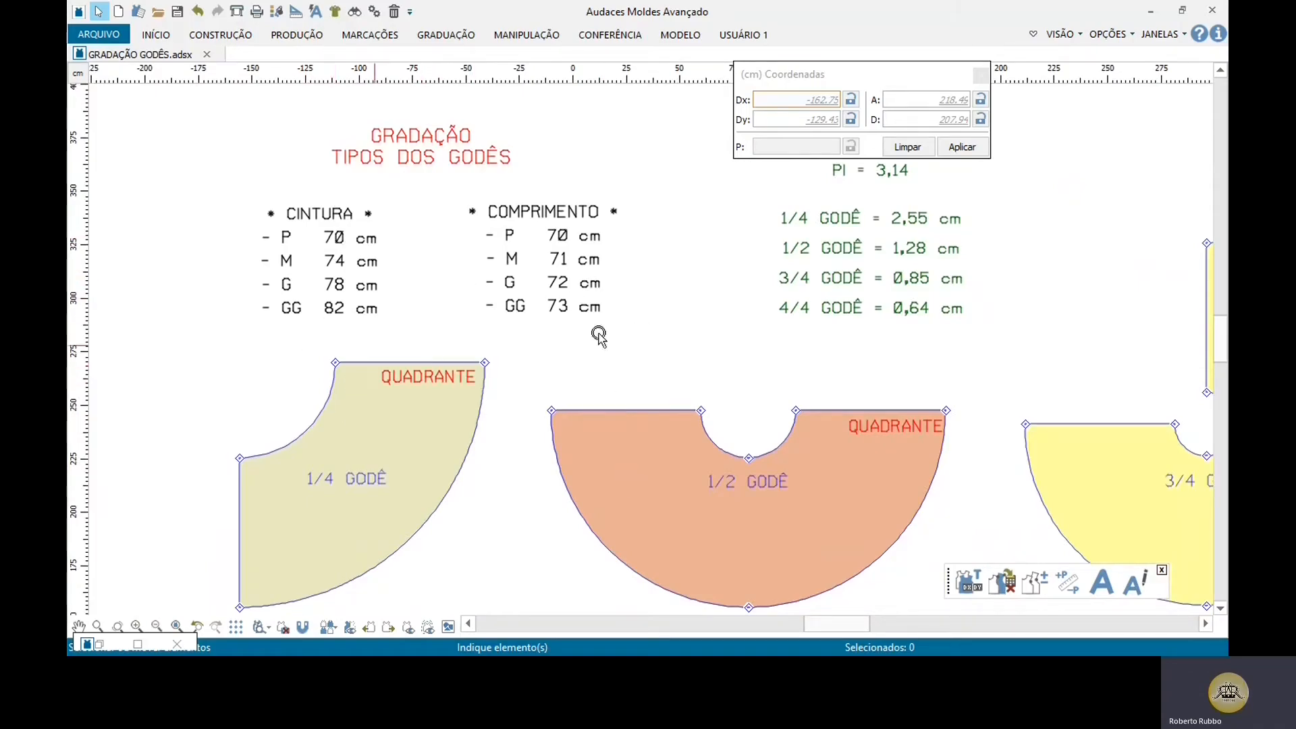
scroll(839, 170, down, 2)
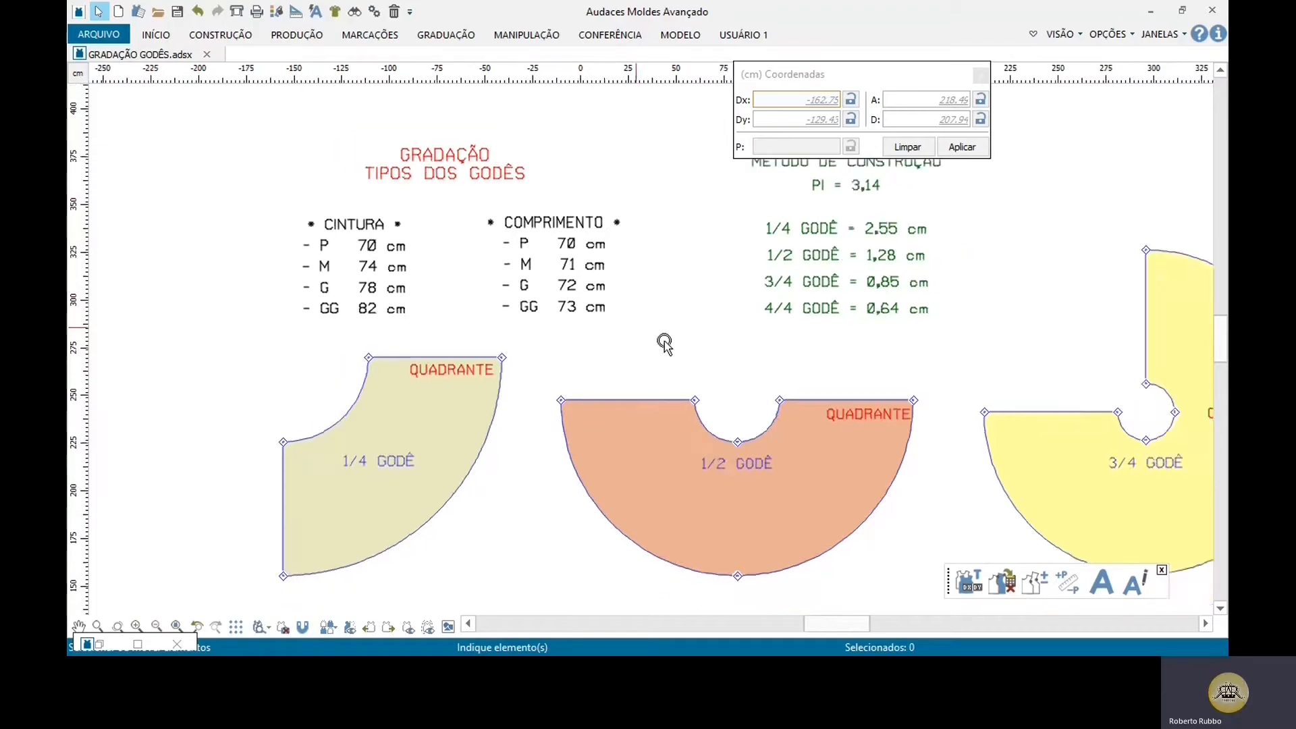
Step: Review the PI constant and compare the waist openings of the 1/4, 1/2, 3/4 and full godê pieces
scroll(828, 237, up, 3)
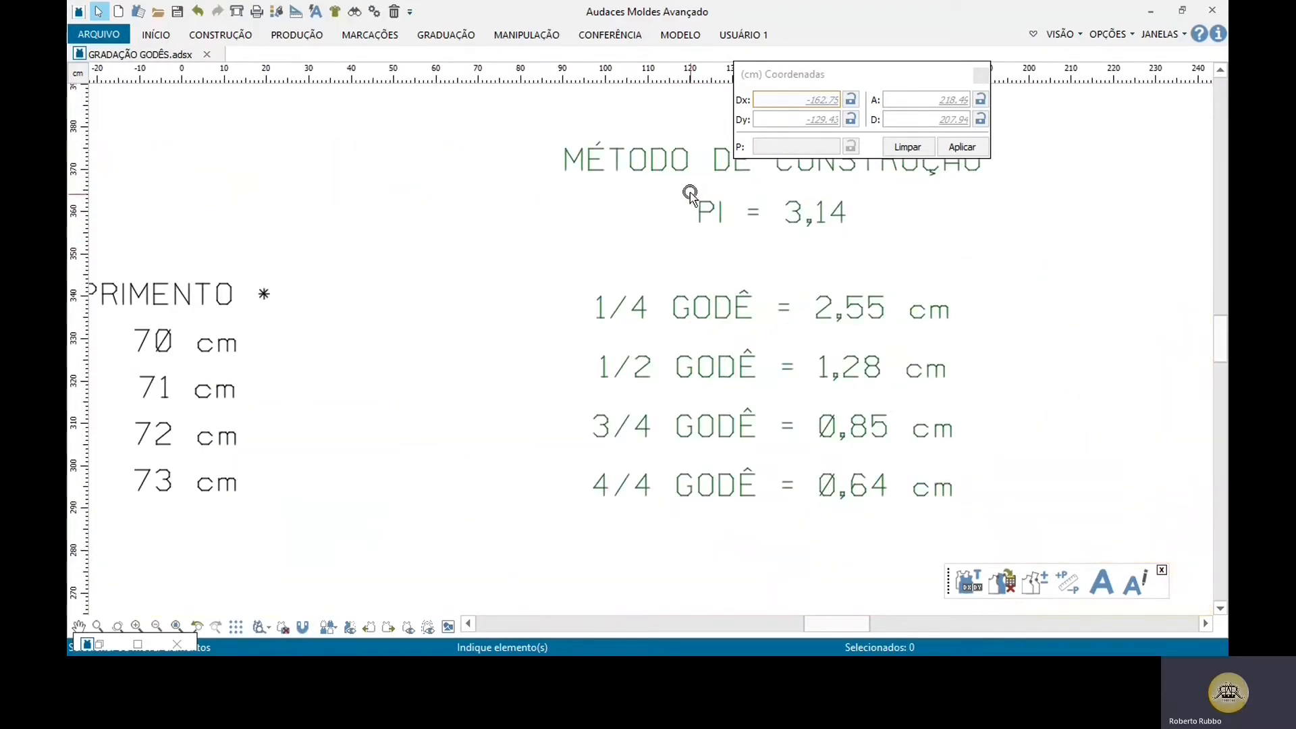
drag(687, 187, 866, 236)
scroll(866, 236, down, 4)
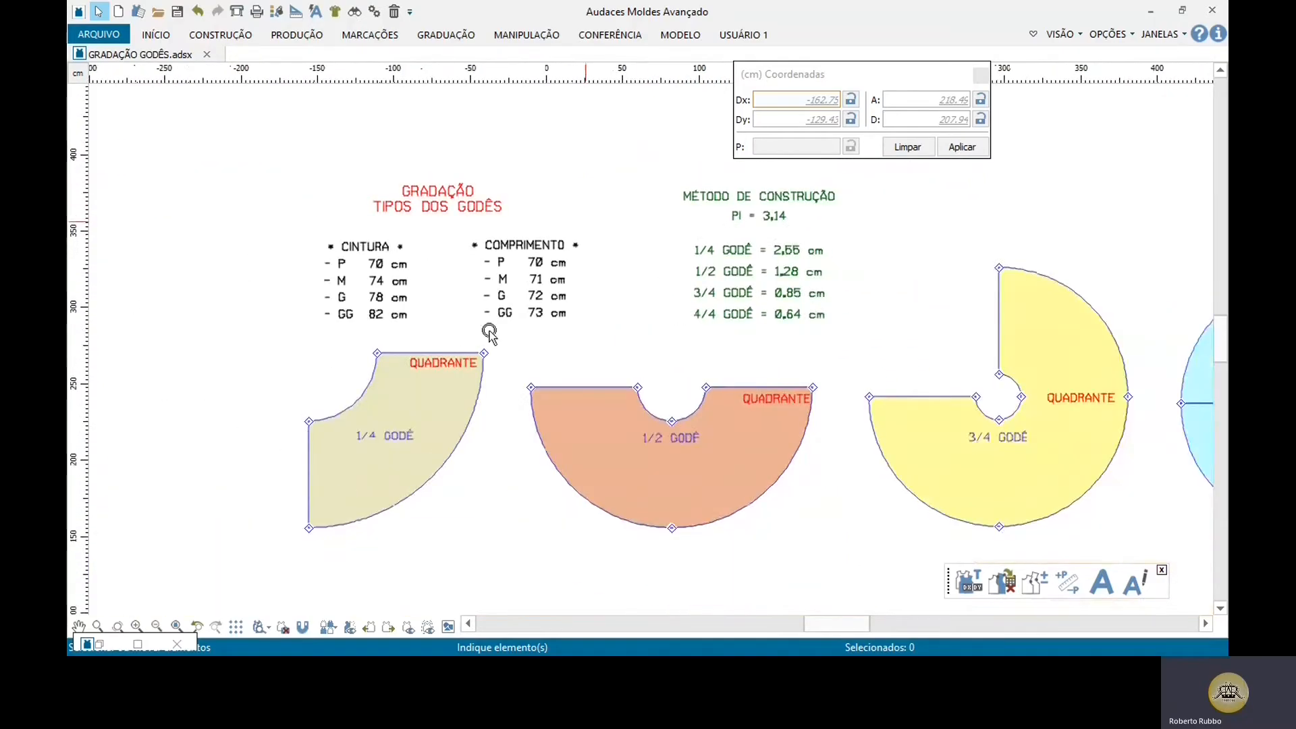
scroll(401, 430, up, 3)
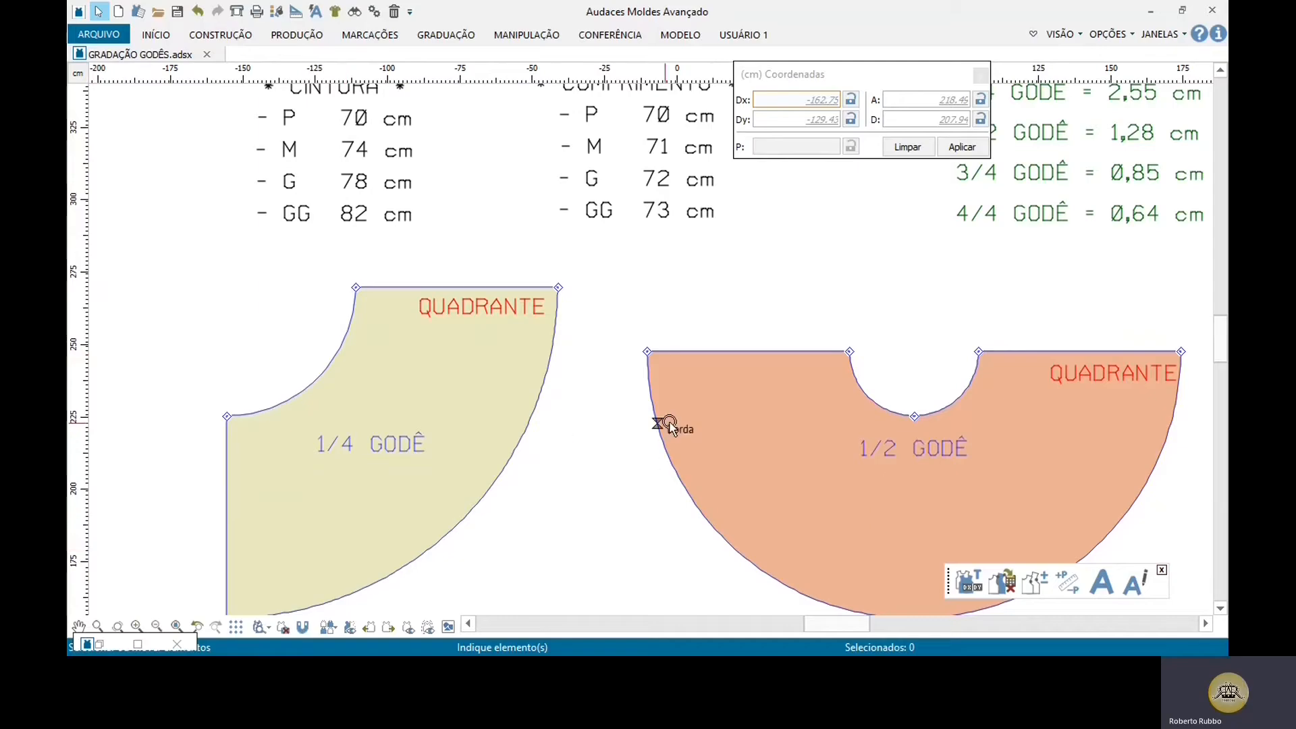
middle_drag(670, 423, 185, 401)
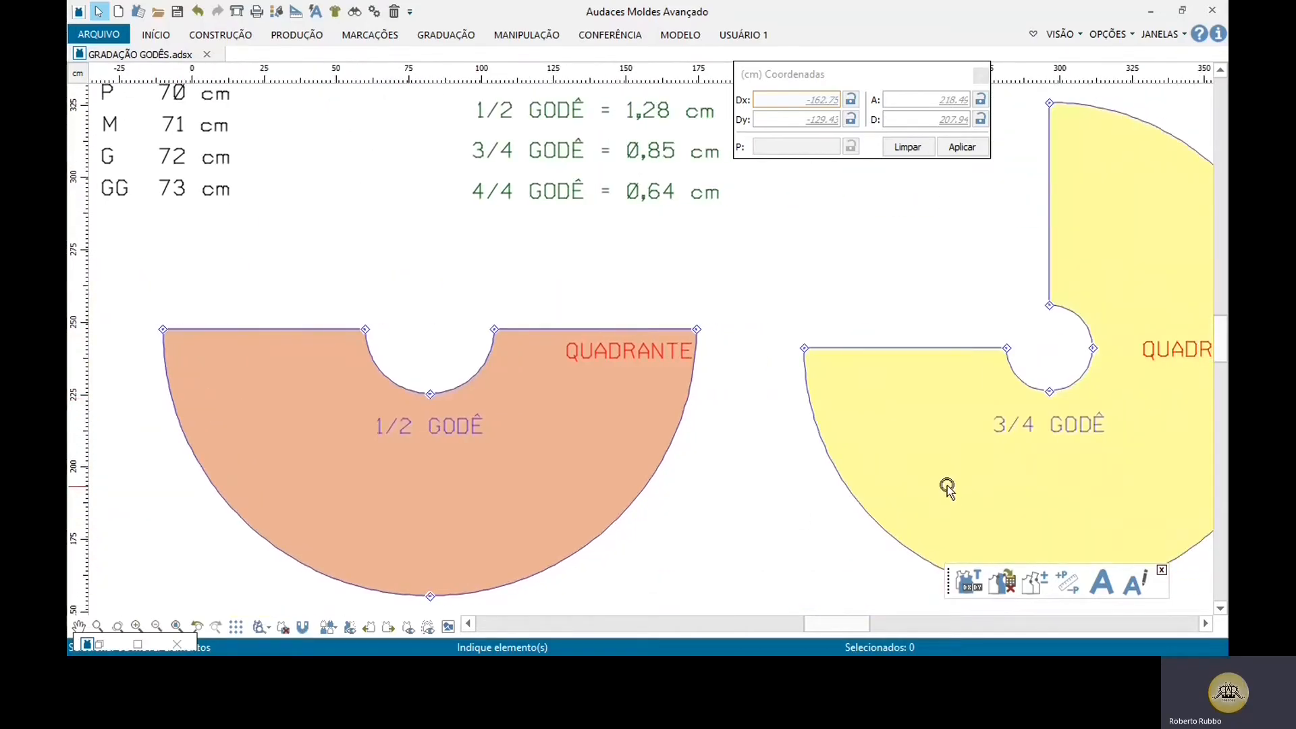
middle_drag(947, 488, 291, 457)
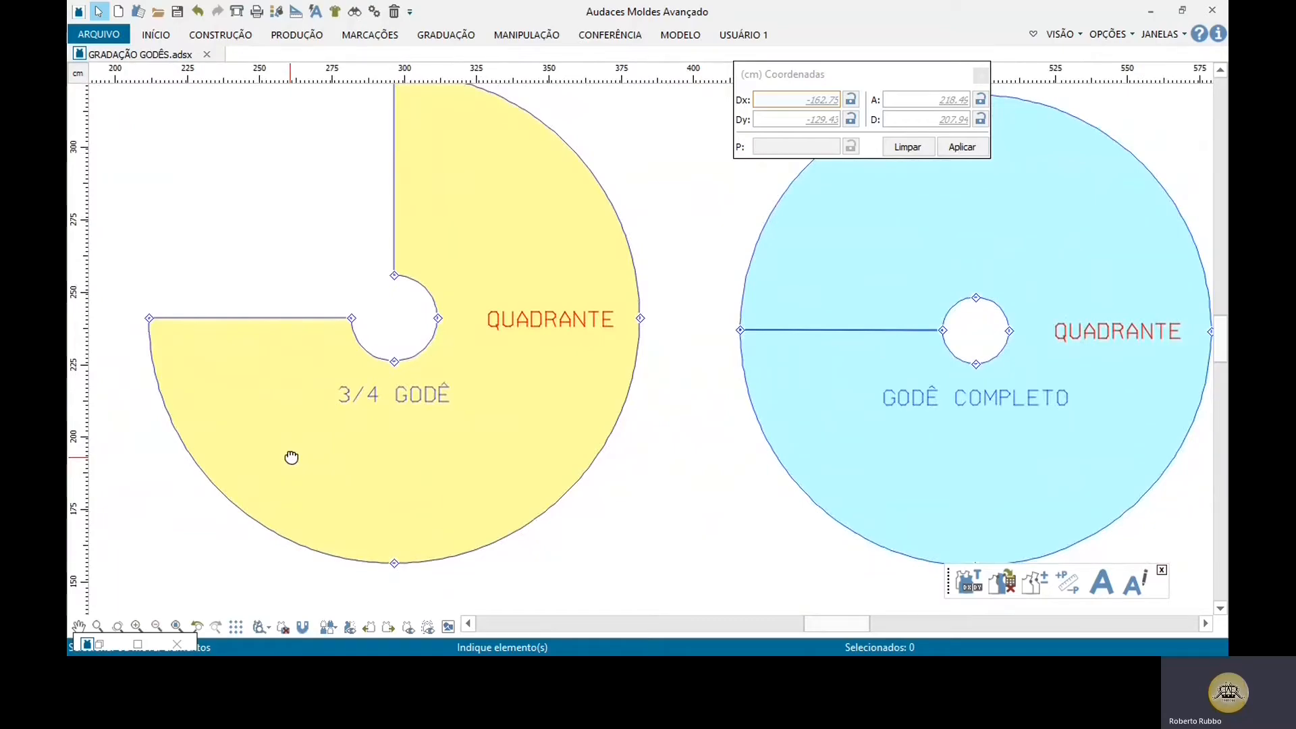
middle_drag(342, 469, 1081, 470)
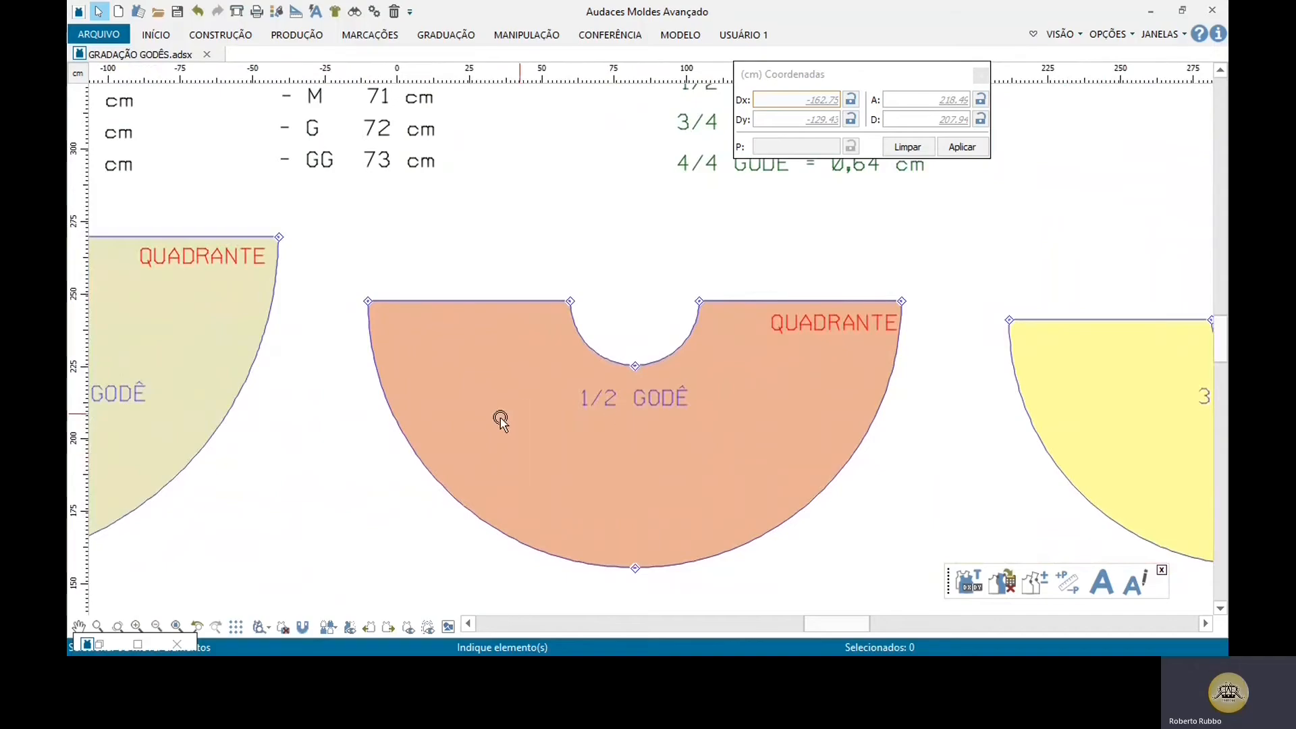
middle_drag(498, 417, 813, 455)
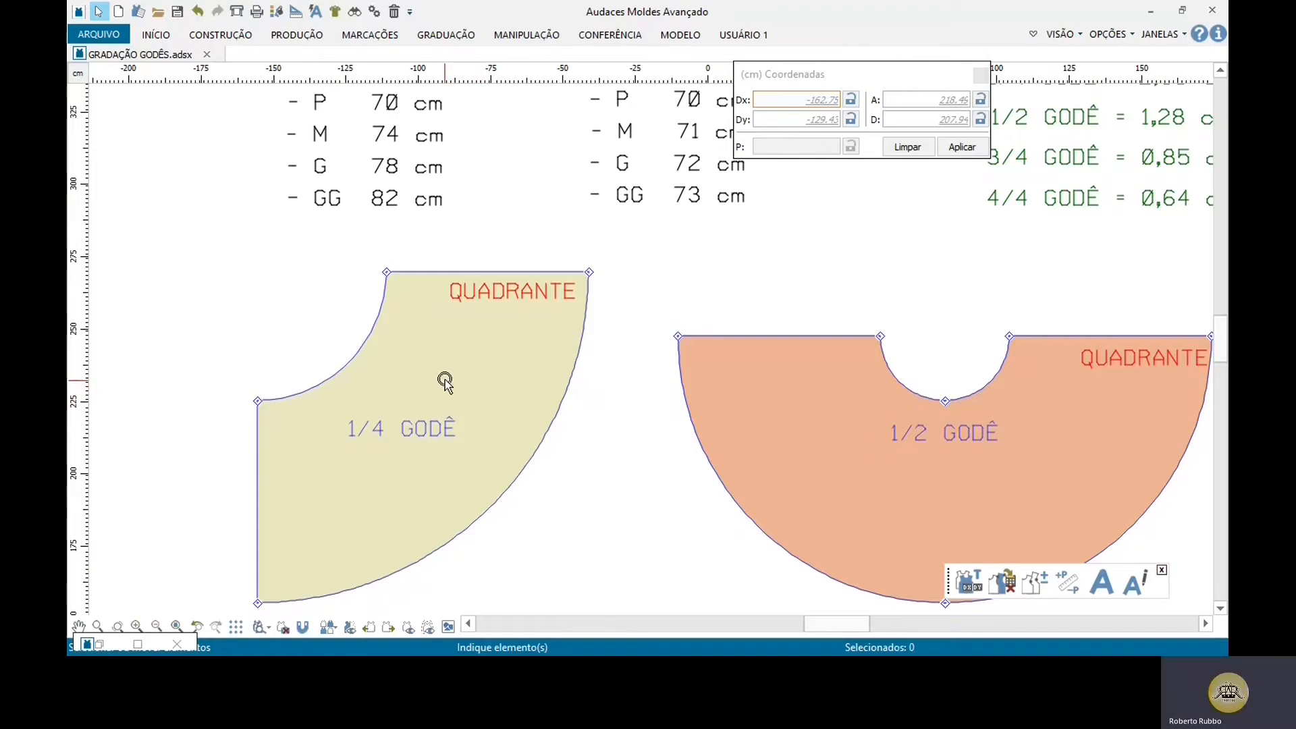
middle_drag(443, 376, 304, 388)
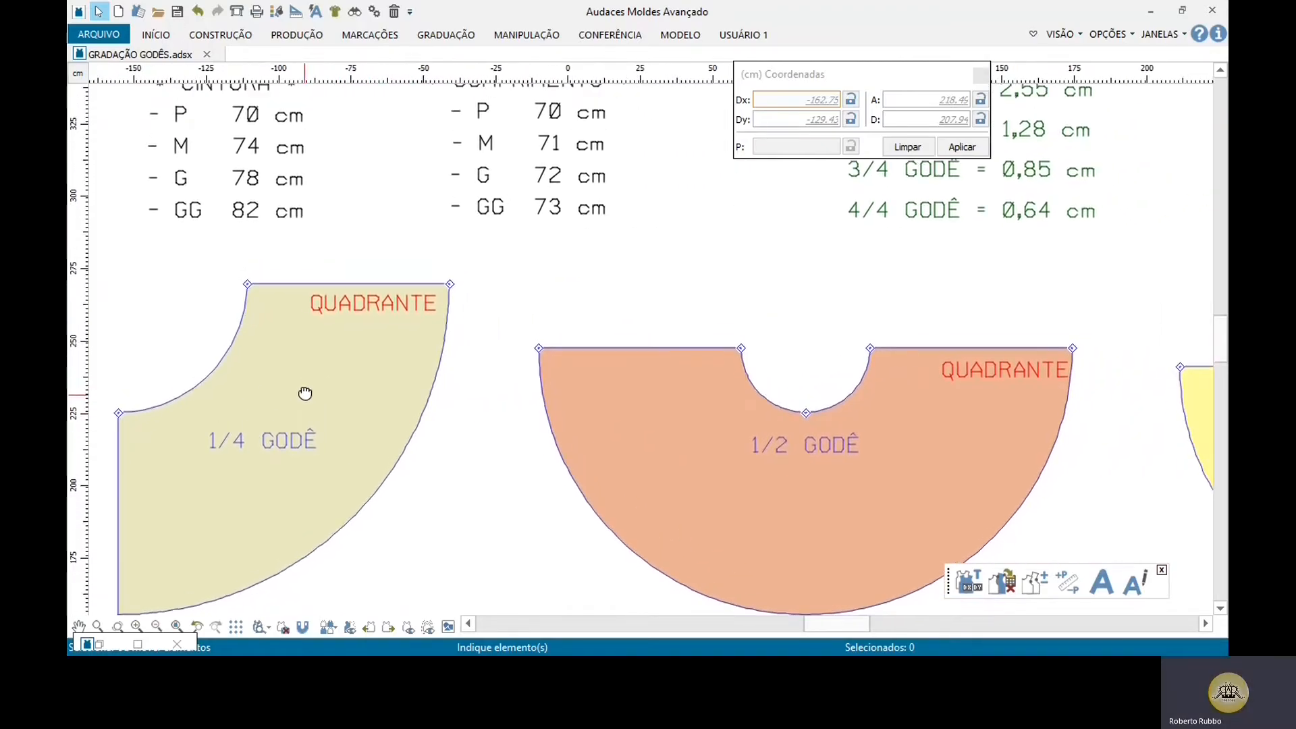
Step: Examine the grading value listed for each godê type and its PI constant, focusing on the 1/2 godê line
middle_drag(878, 327, 520, 405)
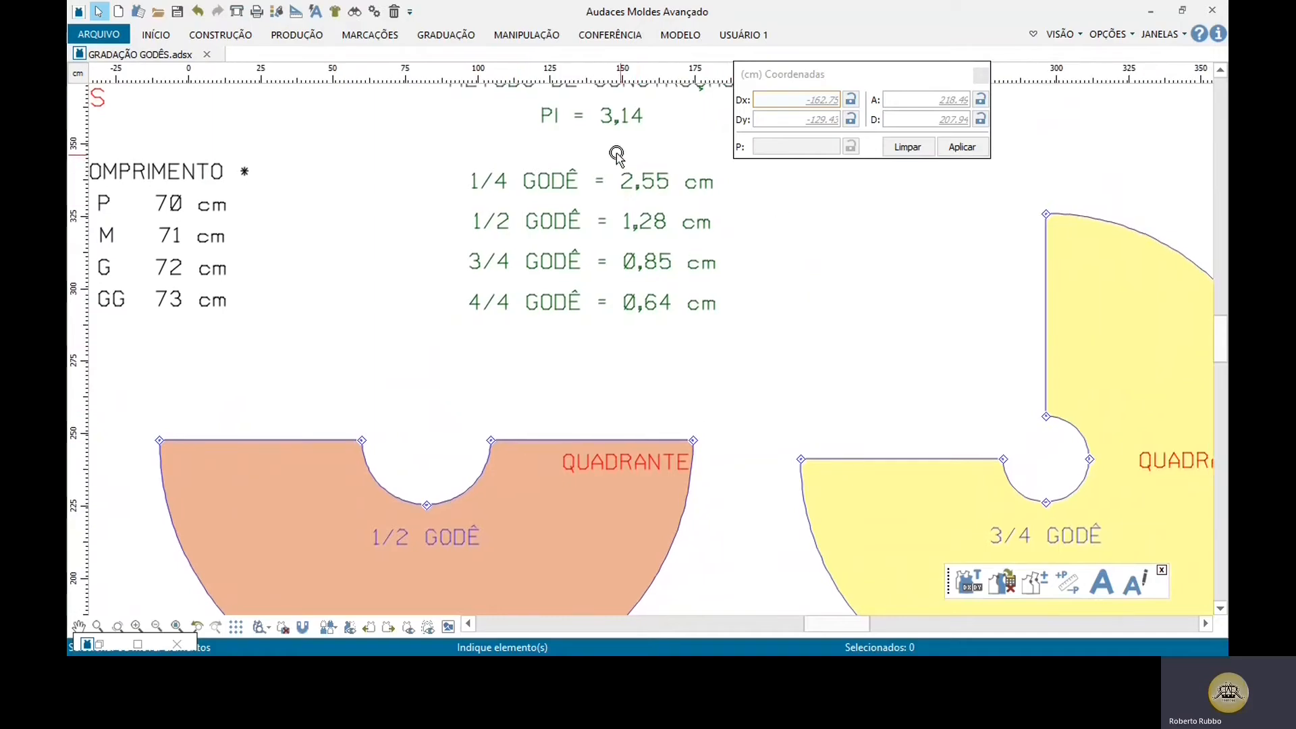
drag(633, 174, 727, 345)
middle_drag(624, 364, 720, 342)
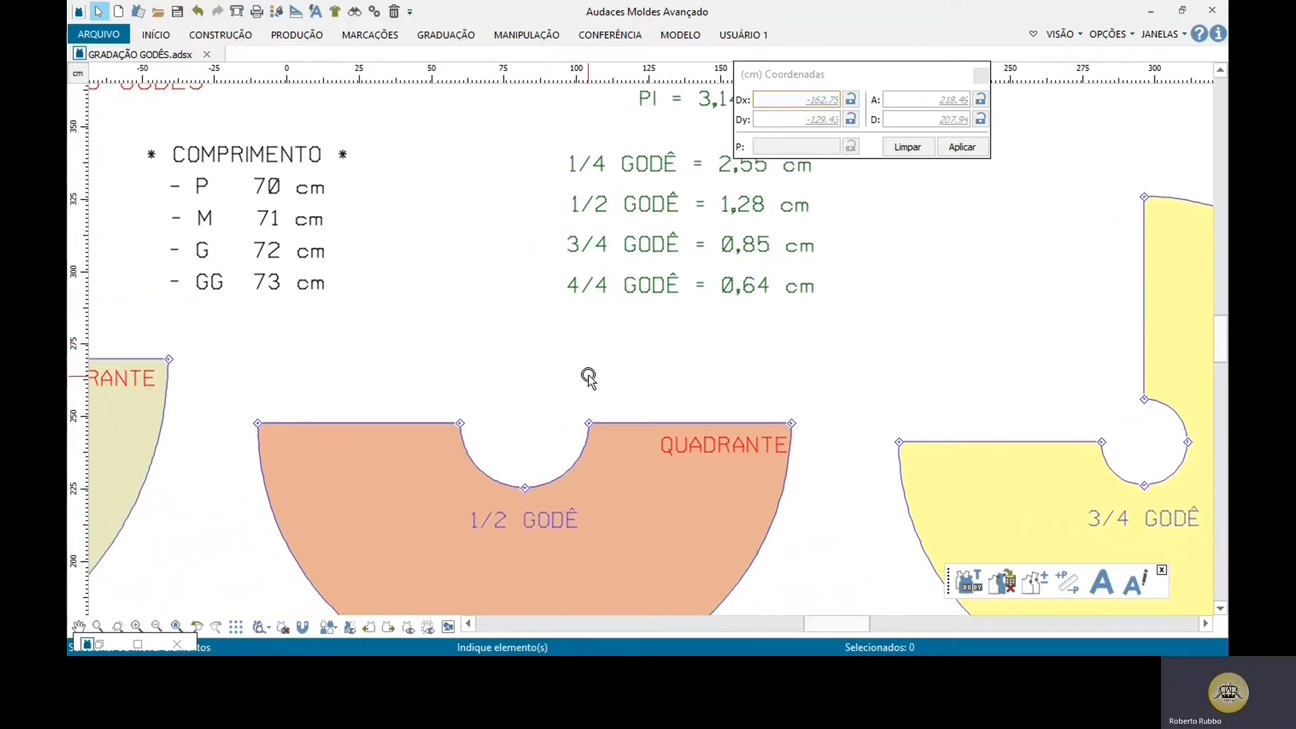
middle_drag(588, 378, 479, 394)
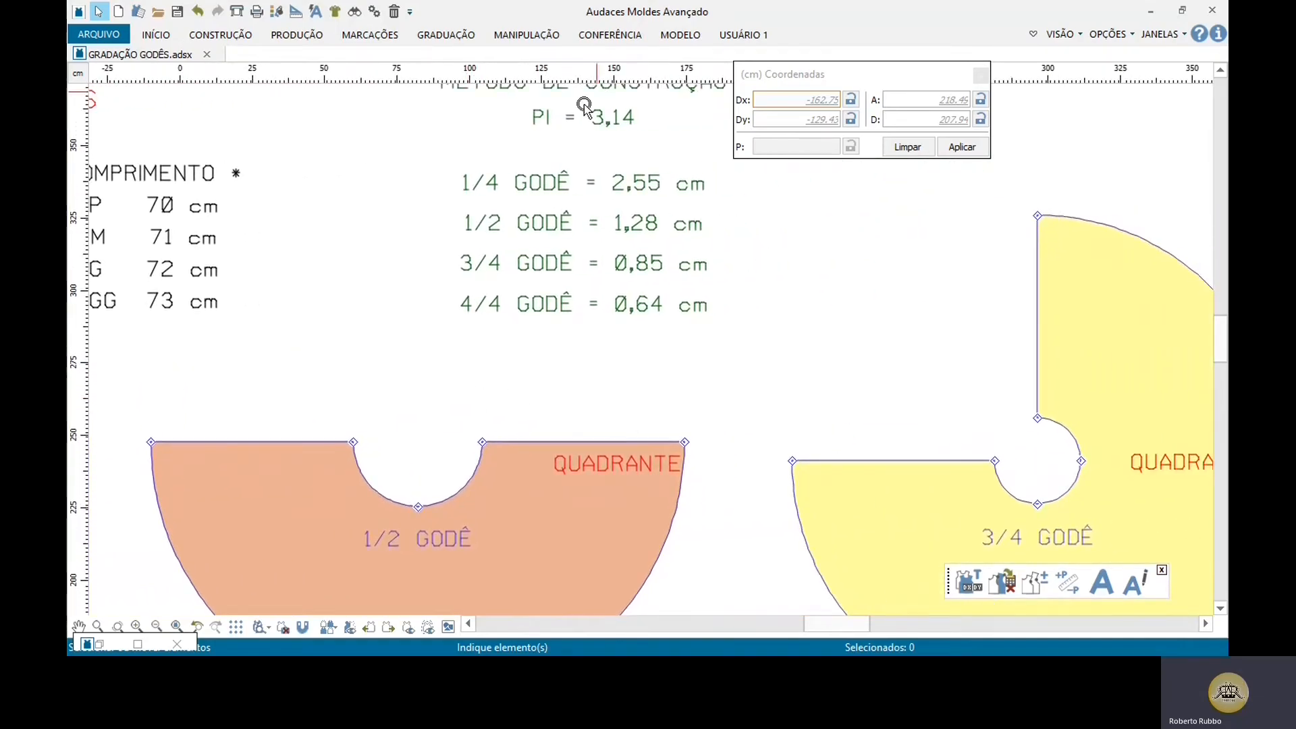
scroll(584, 107, up, 3)
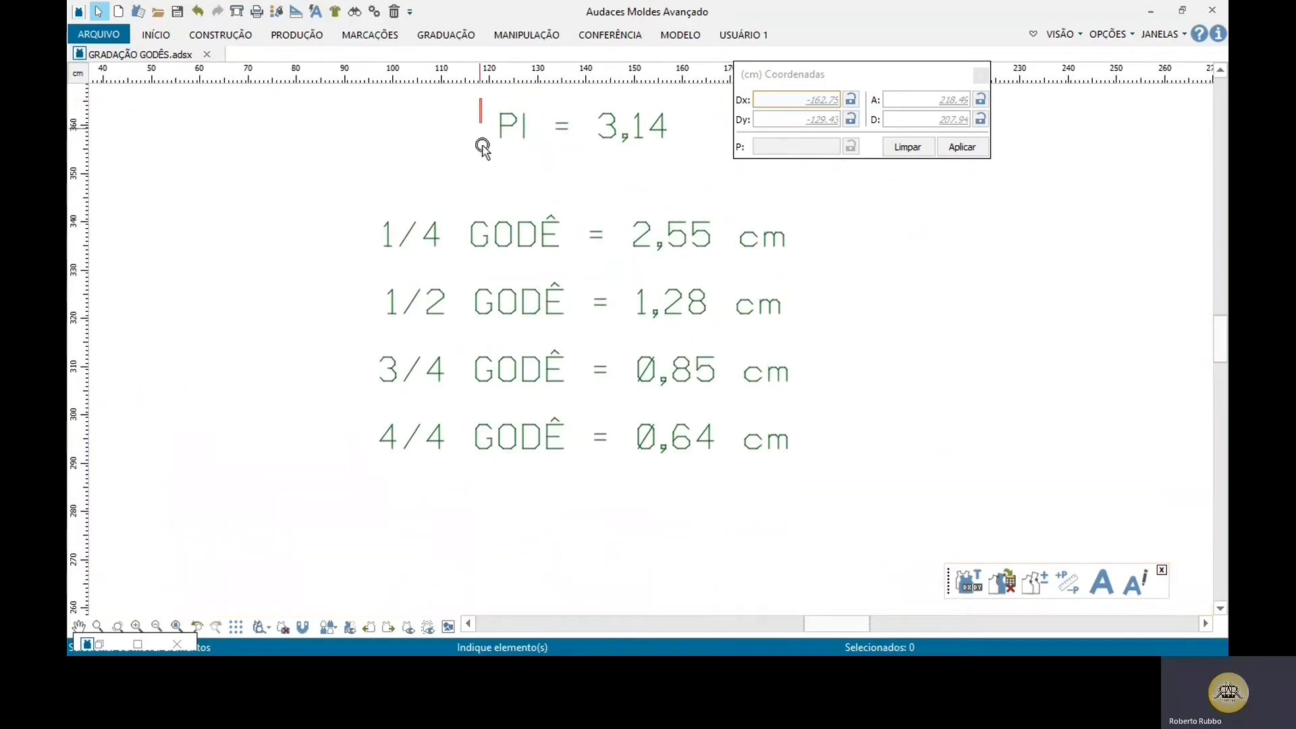
drag(482, 146, 702, 164)
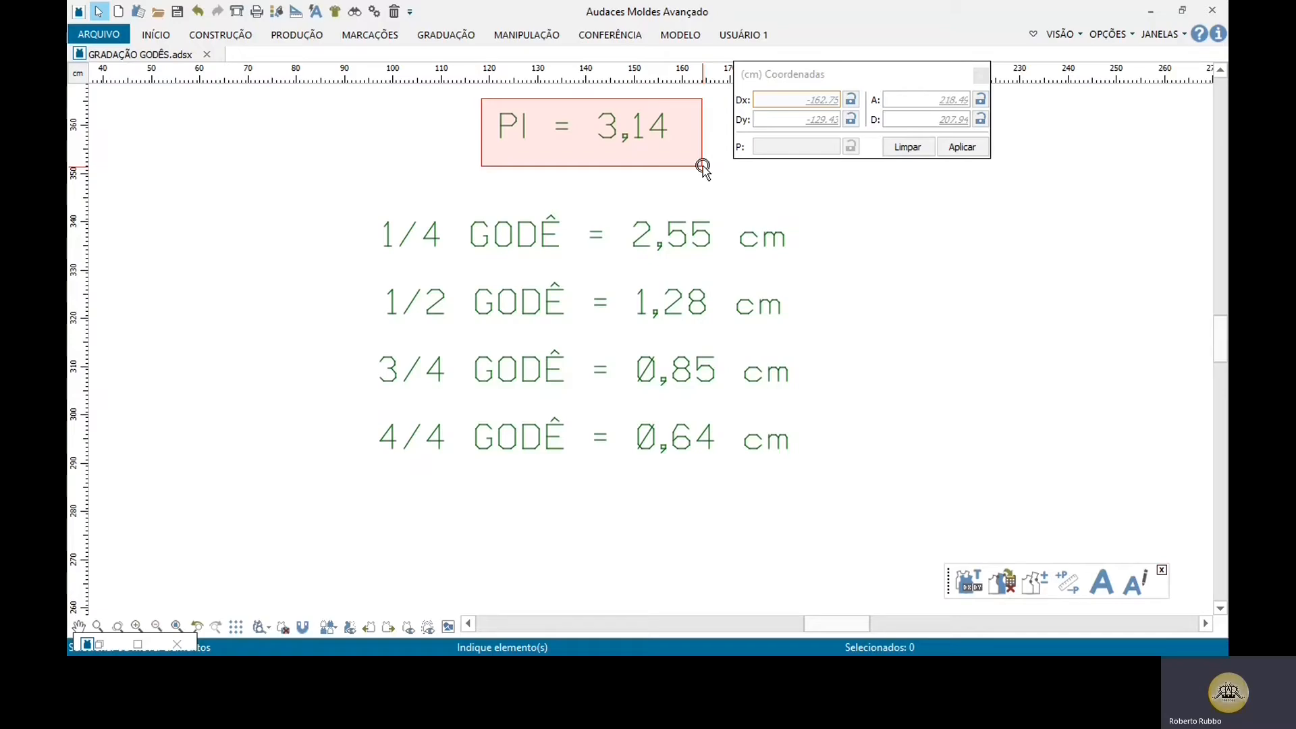
drag(702, 166, 704, 164)
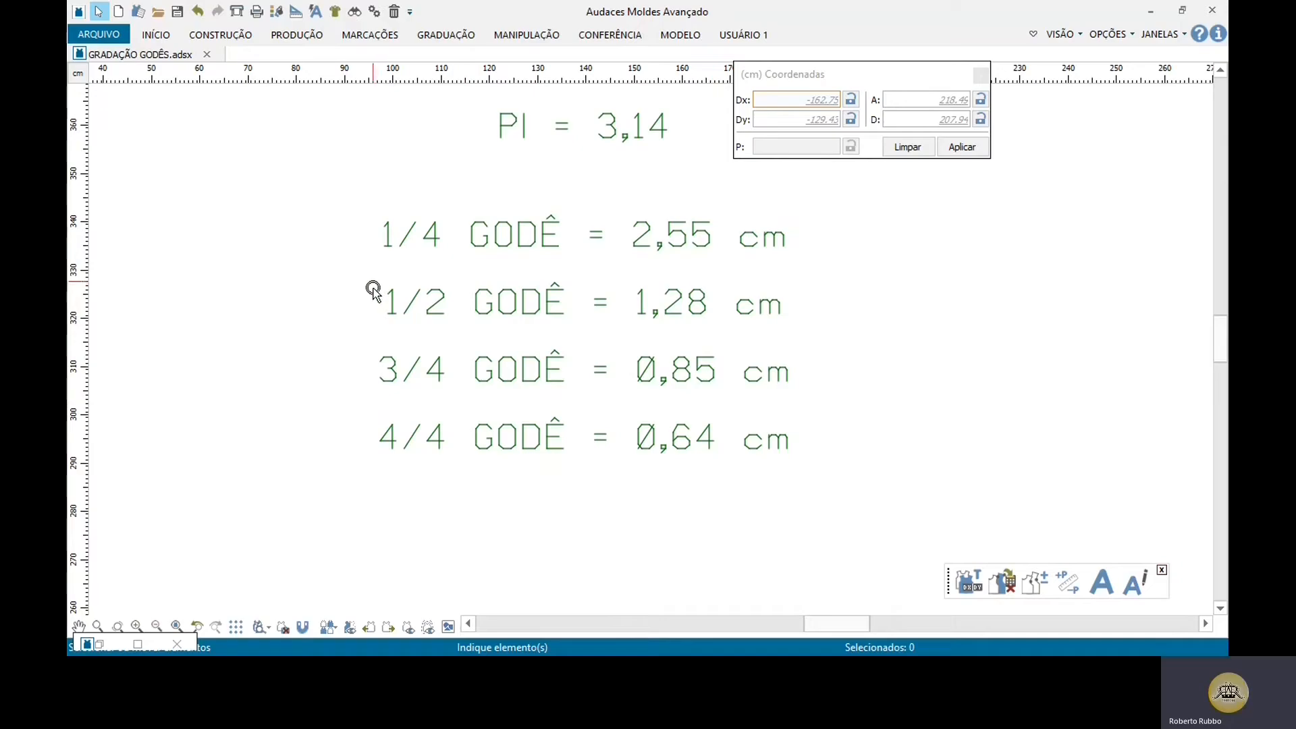
drag(372, 281, 802, 336)
Step: Examine the length and waist size tables alongside the 1/2 godê piece to identify the increment between sizes
middle_drag(589, 320, 1210, 346)
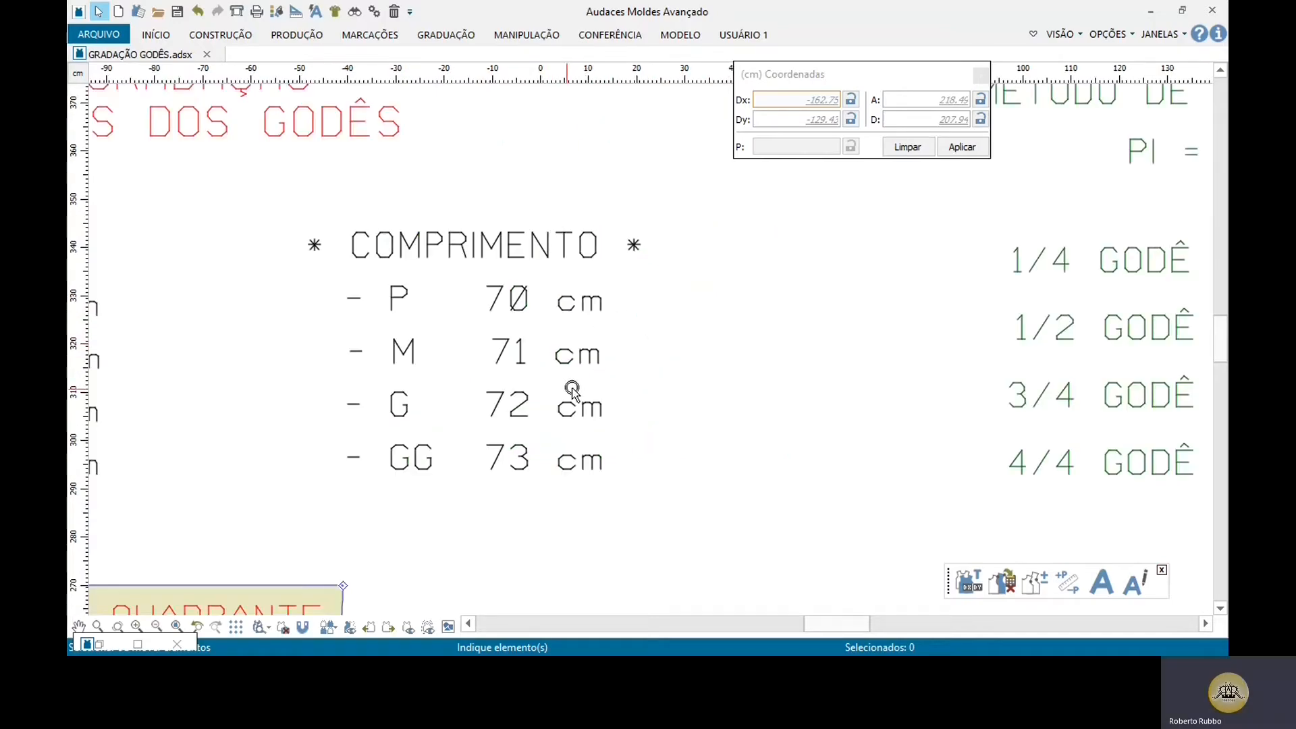
middle_drag(575, 387, 1227, 266)
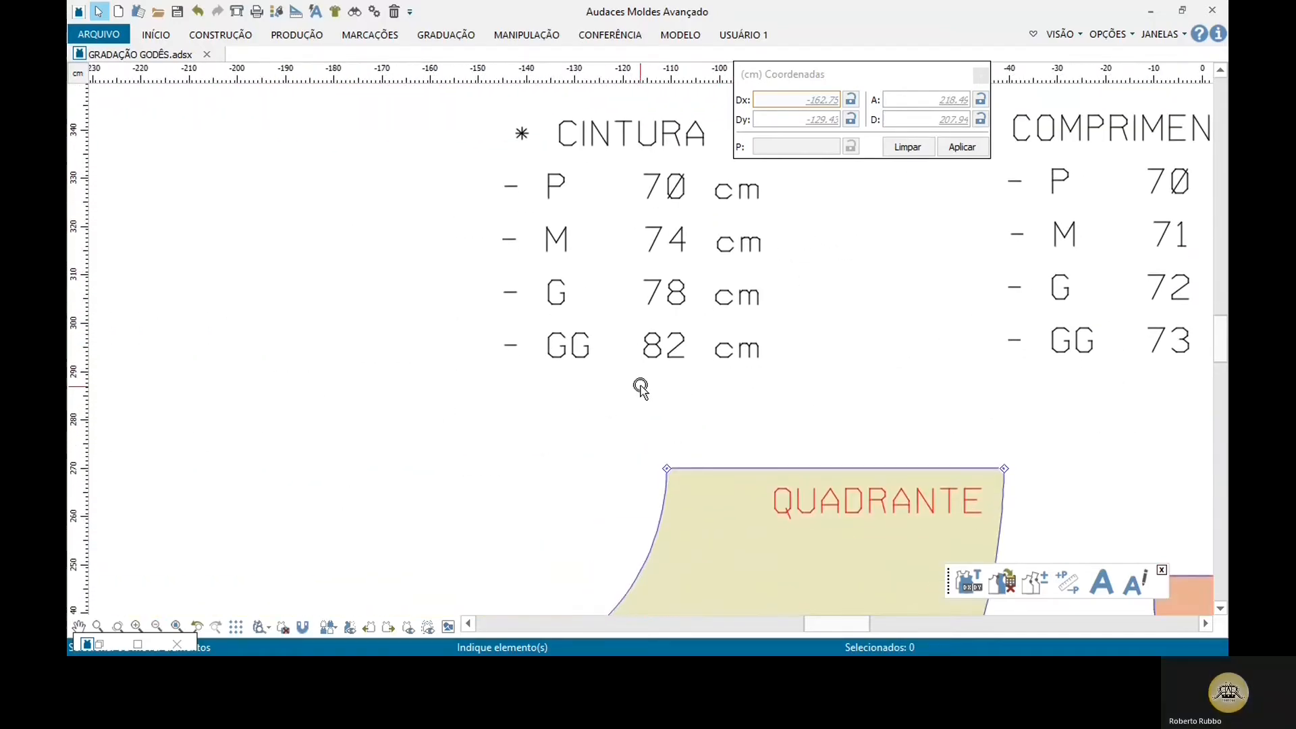
middle_drag(906, 394, 572, 229)
middle_drag(949, 420, 596, 342)
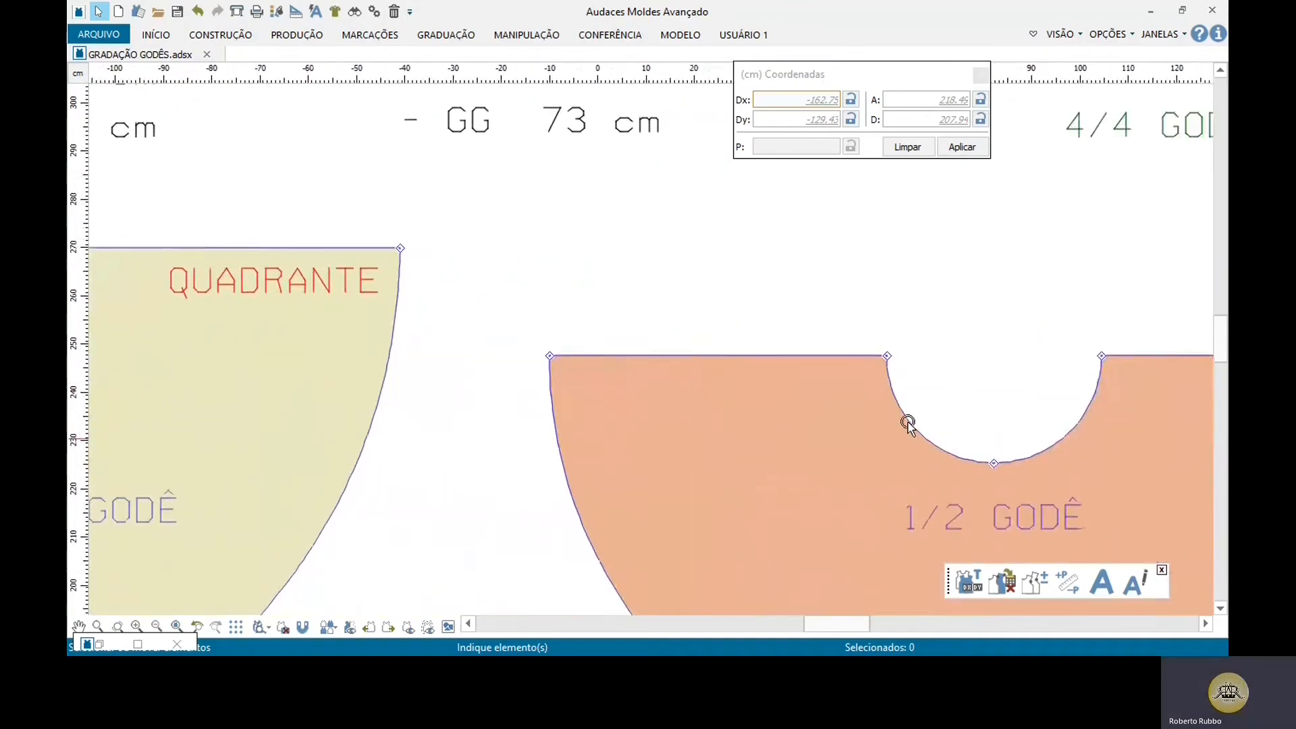
middle_drag(905, 423, 516, 237)
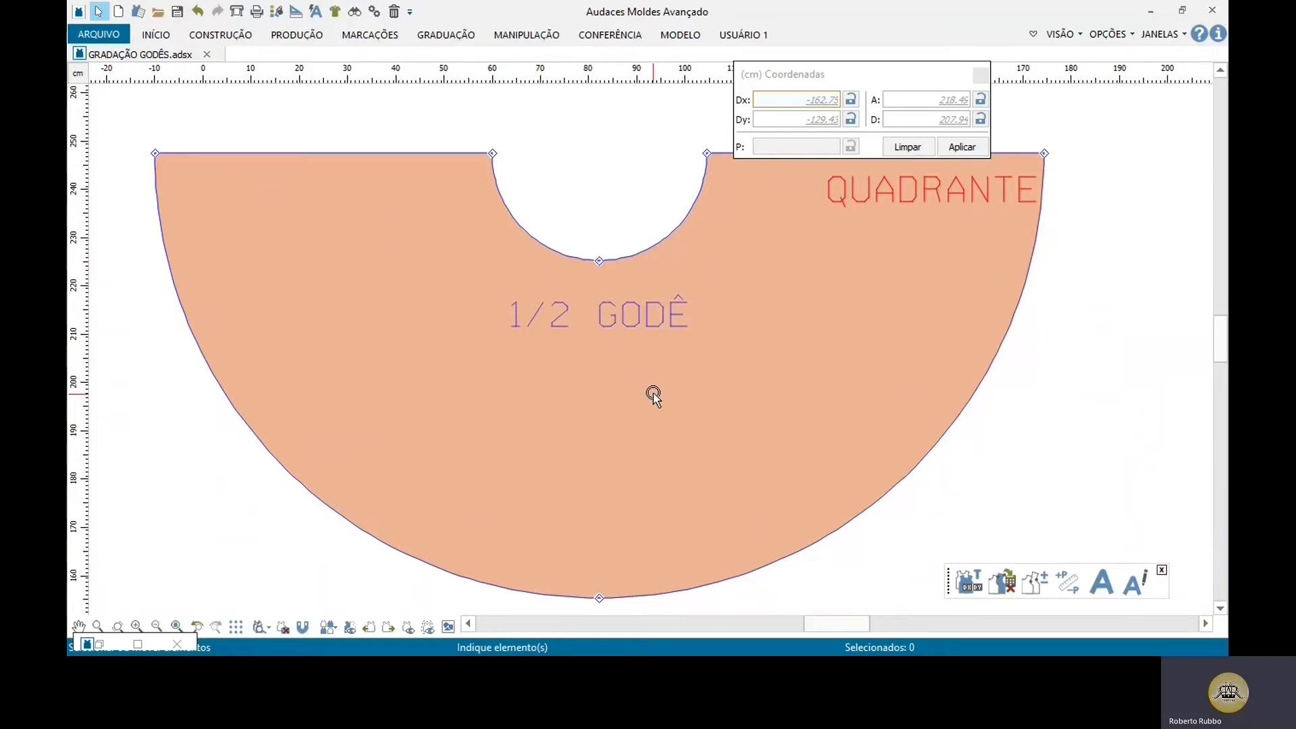
scroll(653, 396, down, 5)
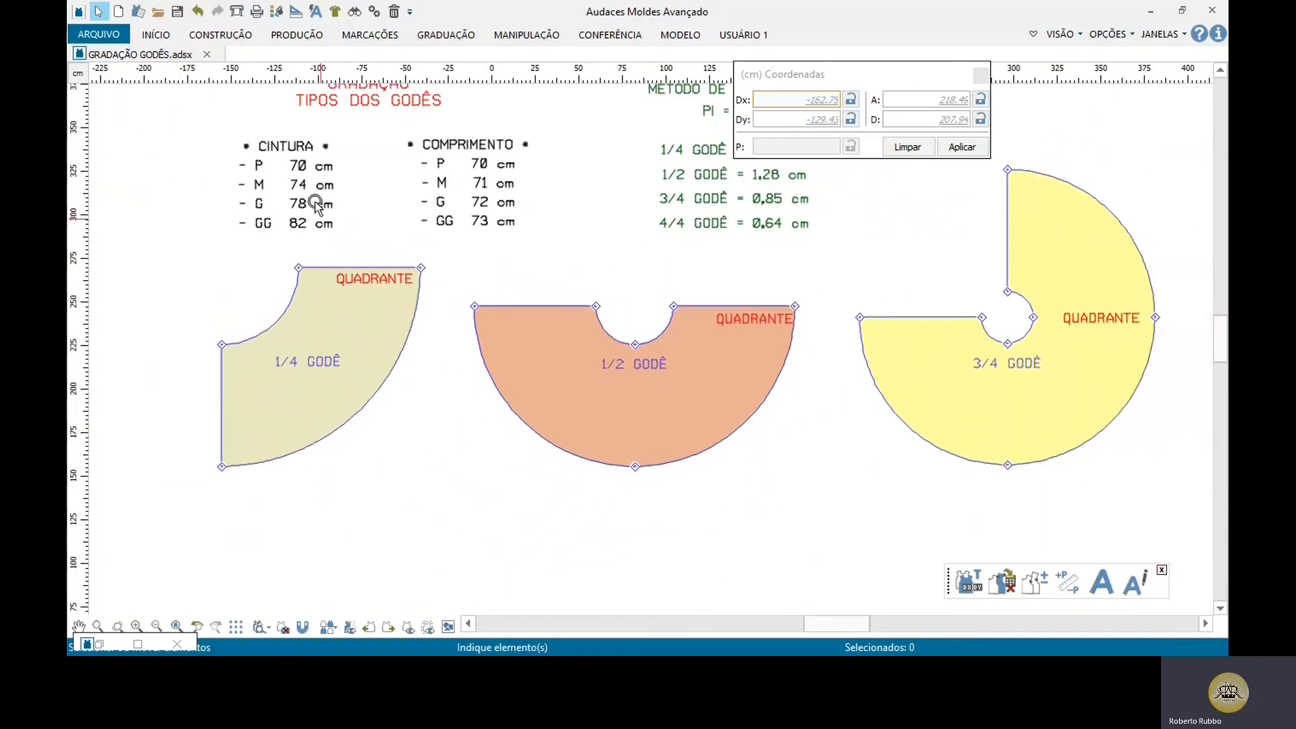
scroll(301, 182, up, 2)
scroll(299, 181, up, 1)
drag(262, 127, 312, 197)
middle_drag(756, 336, 469, 200)
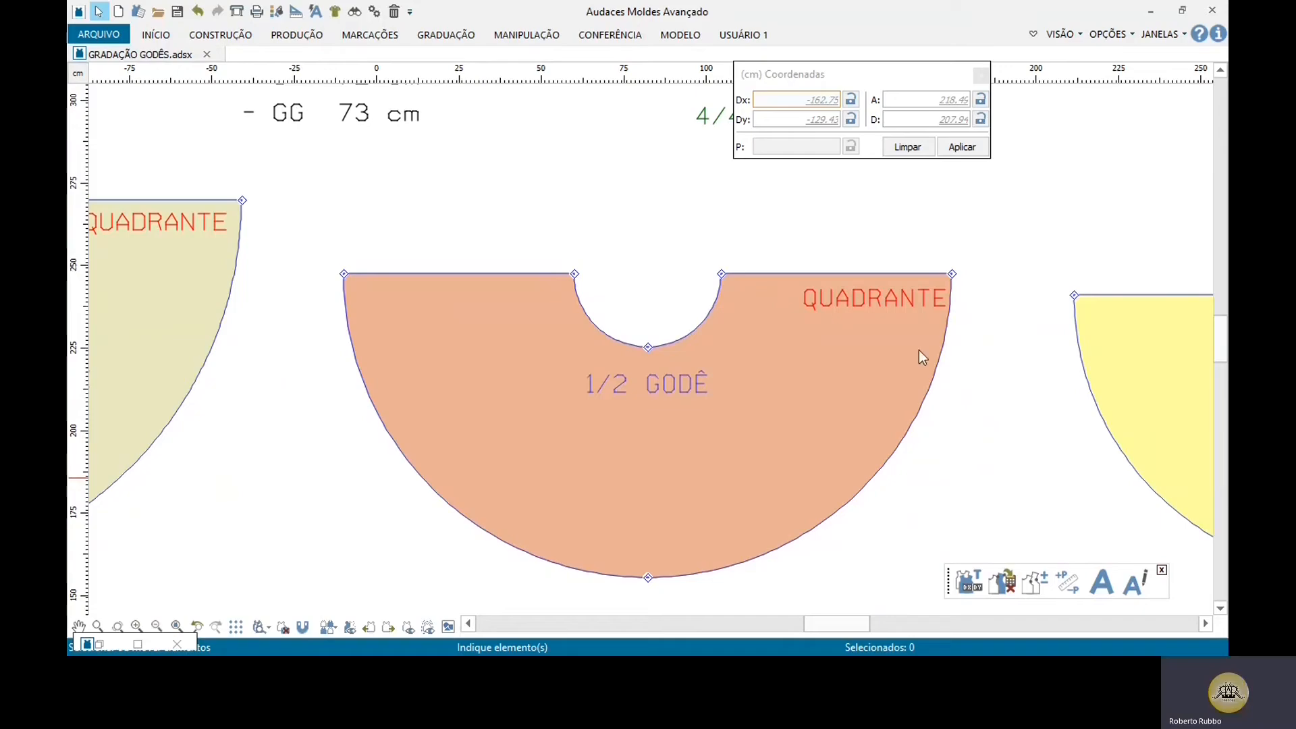
Step: In the Windows calculator, divide 4 by 3,14 and compare the result with the construction method's 1/2 godê value
middle_drag(578, 393, 448, 375)
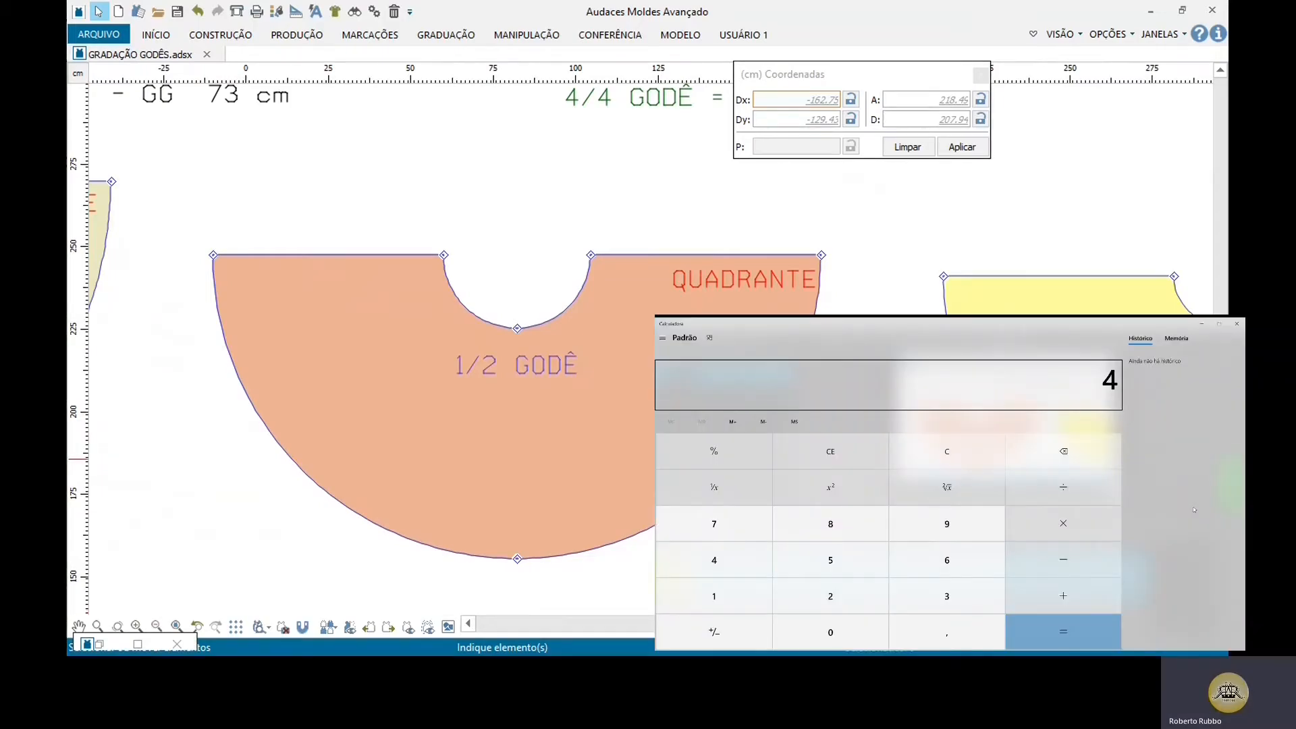
key(slash)
text(3,14)
key(Return)
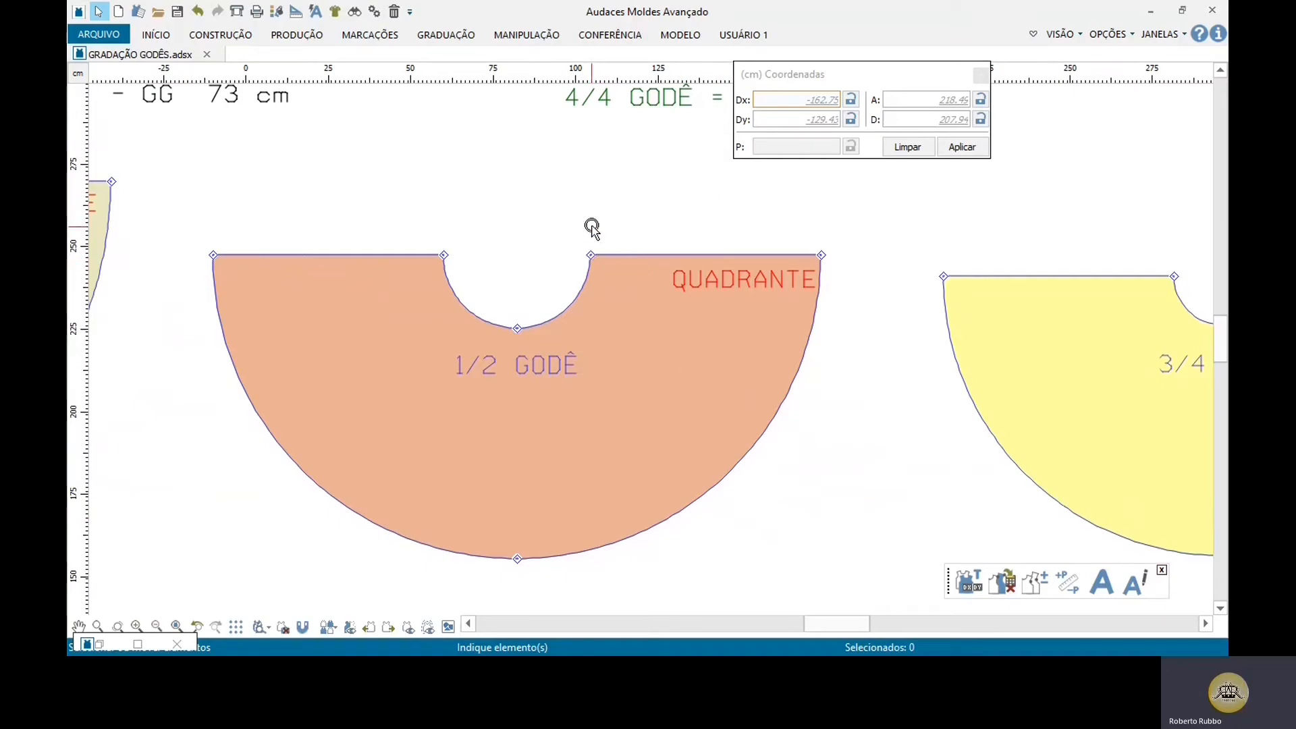
middle_drag(654, 284, 484, 420)
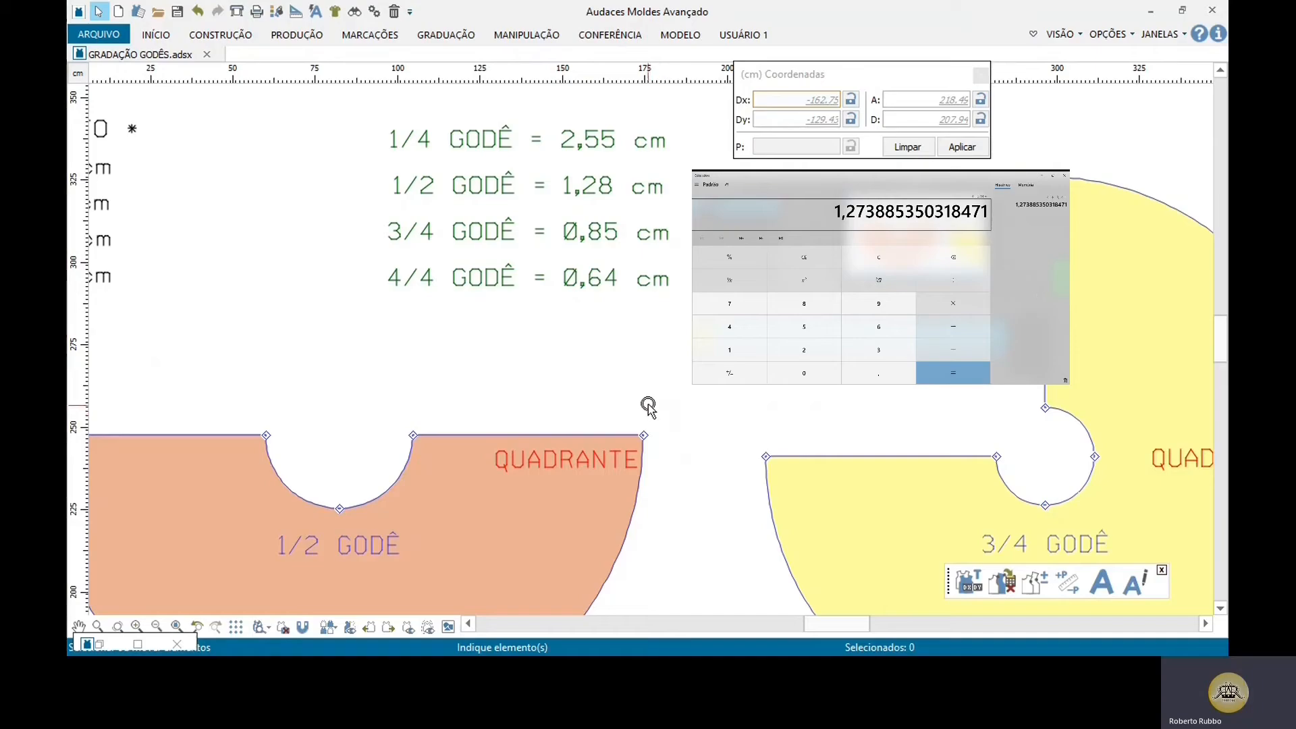
Step: Review the 1/2 godê grading value in the construction list alongside the 1/2 godê piece and its waist curve
middle_drag(643, 396, 909, 409)
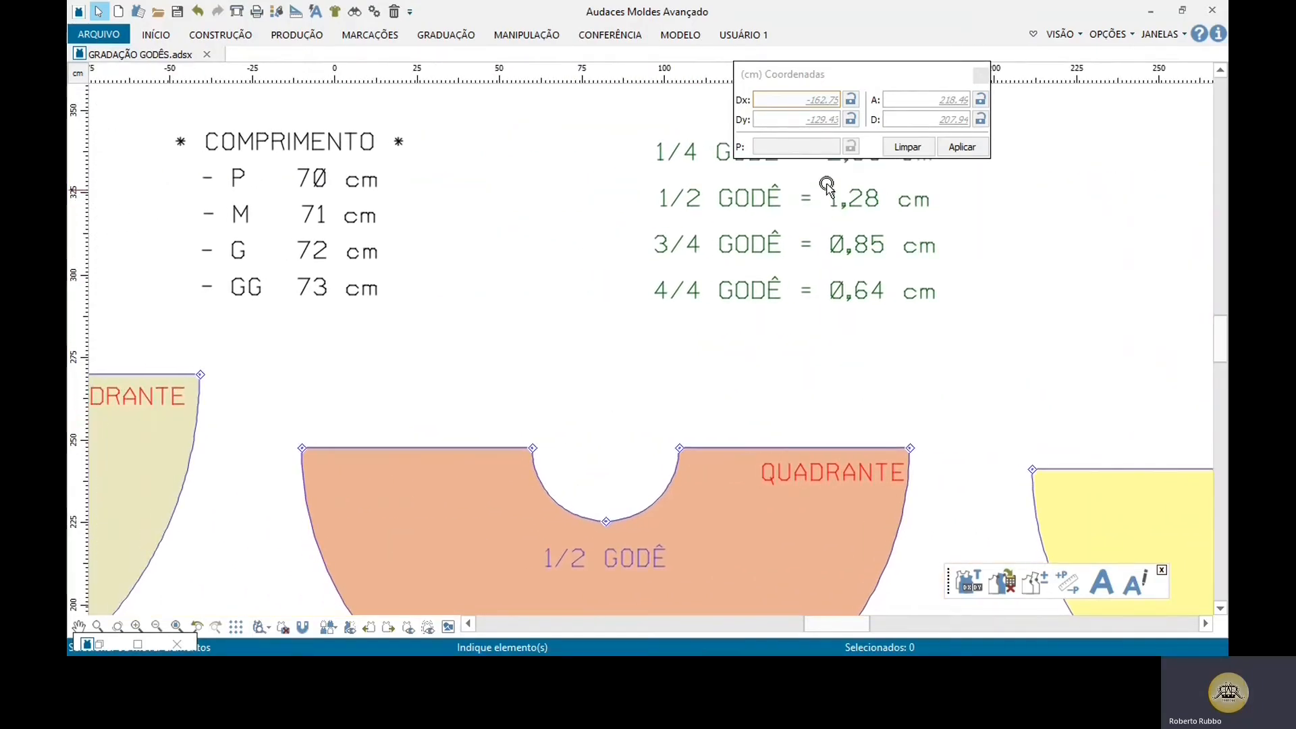
drag(822, 176, 957, 216)
drag(642, 178, 955, 238)
scroll(574, 491, down, 3)
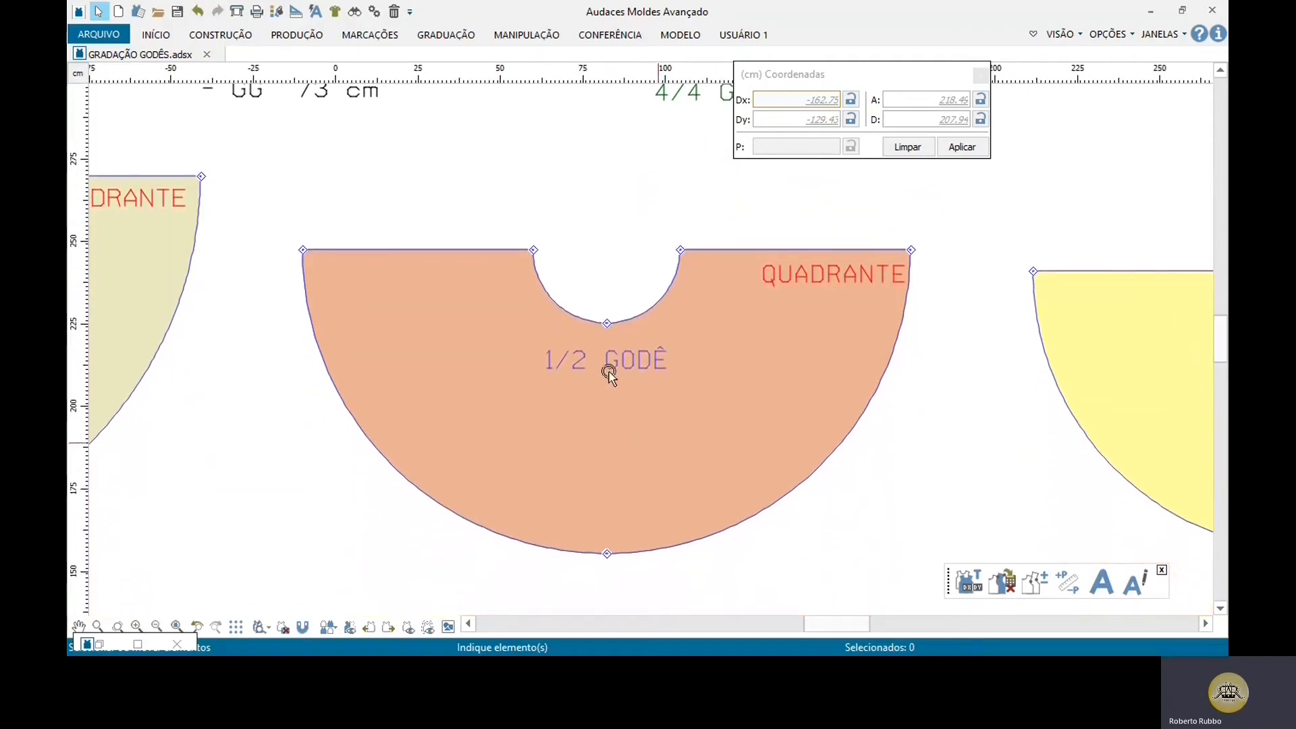
scroll(608, 373, up, 1)
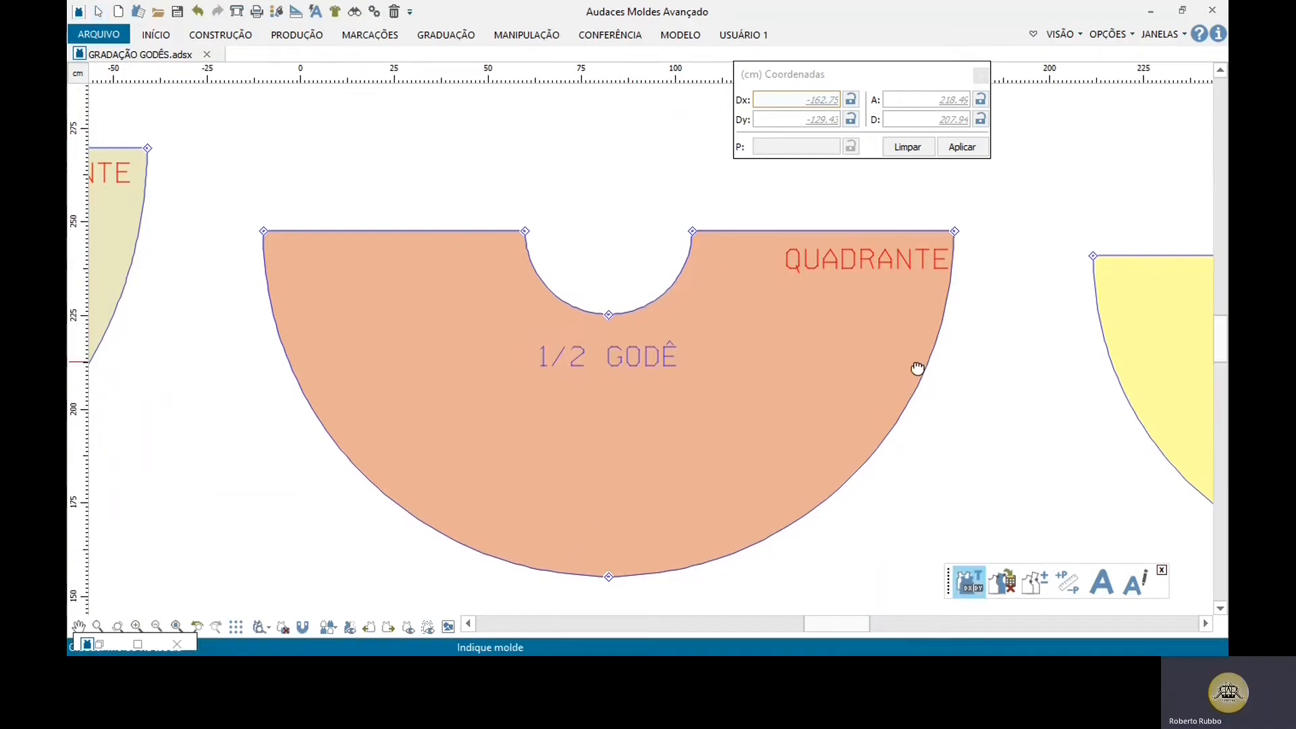
middle_drag(918, 367, 642, 545)
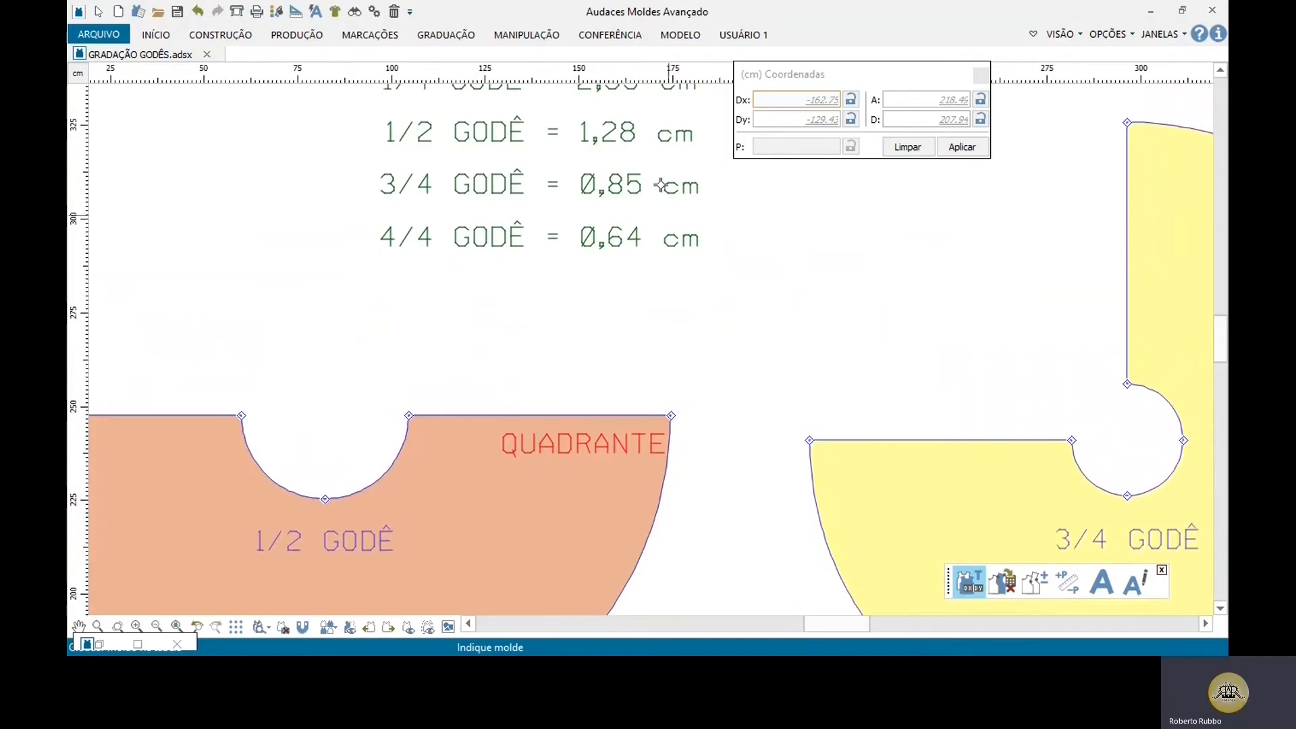
middle_drag(569, 346, 654, 347)
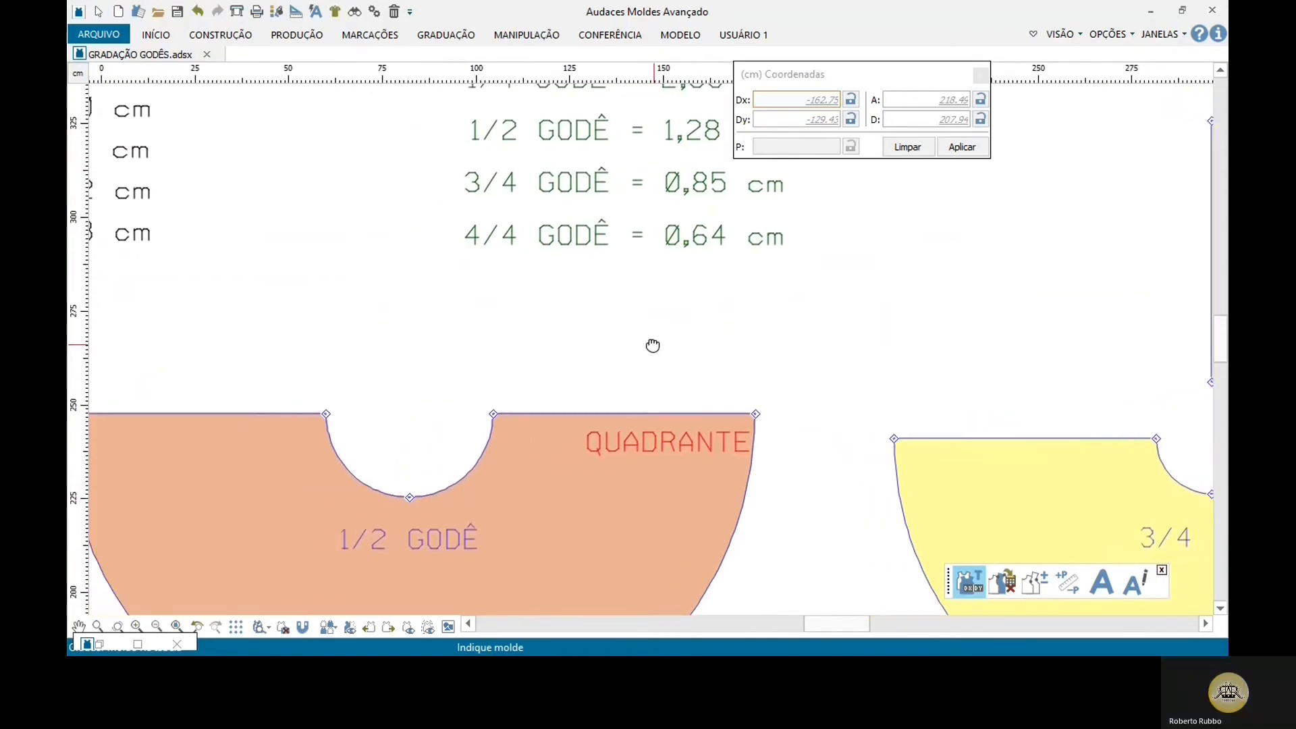
Step: Close the Coordenadas window and leave the active grading command
click(982, 76)
middle_drag(631, 298, 666, 292)
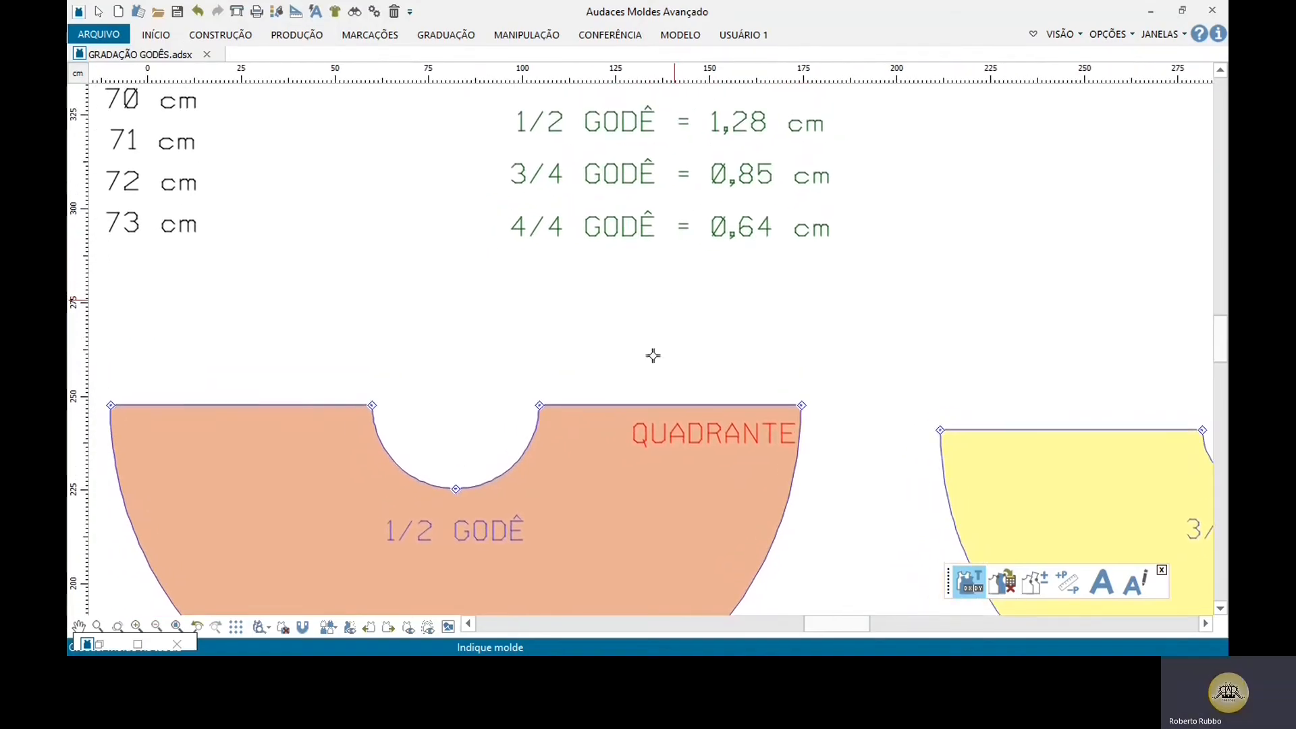
key(Escape)
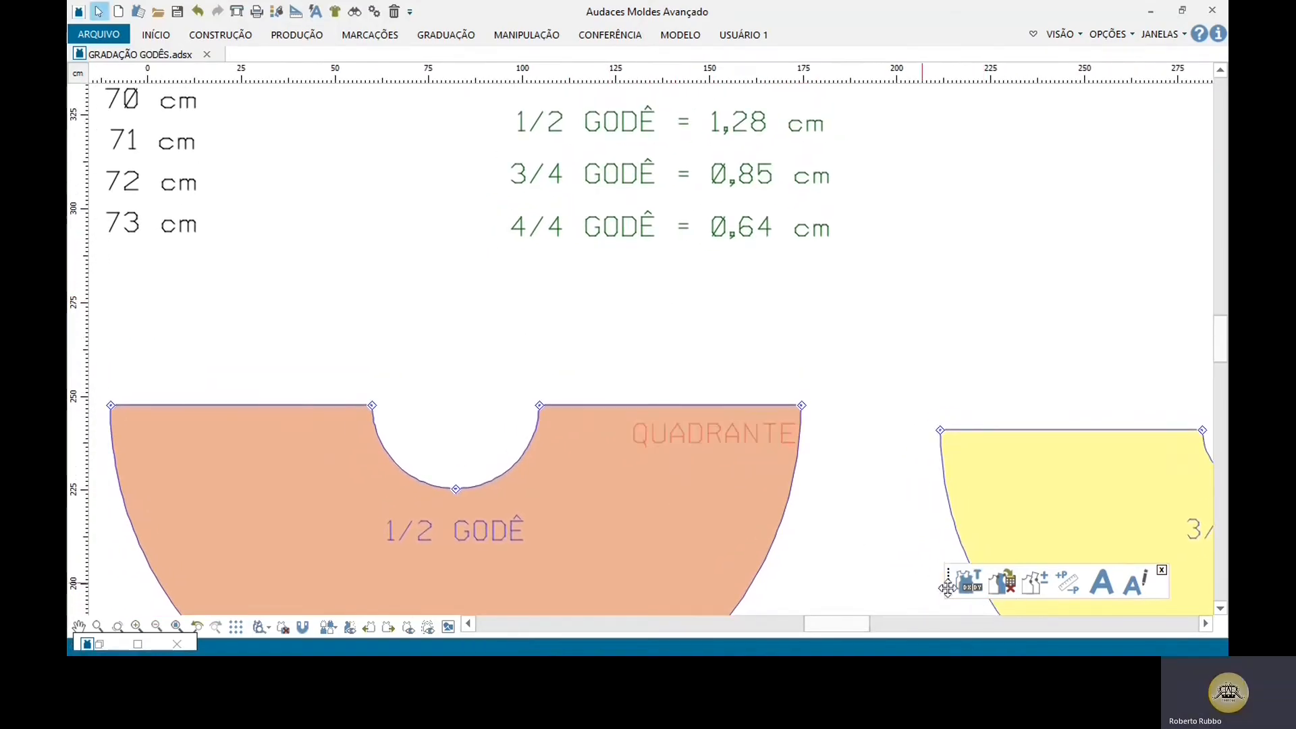
click(970, 582)
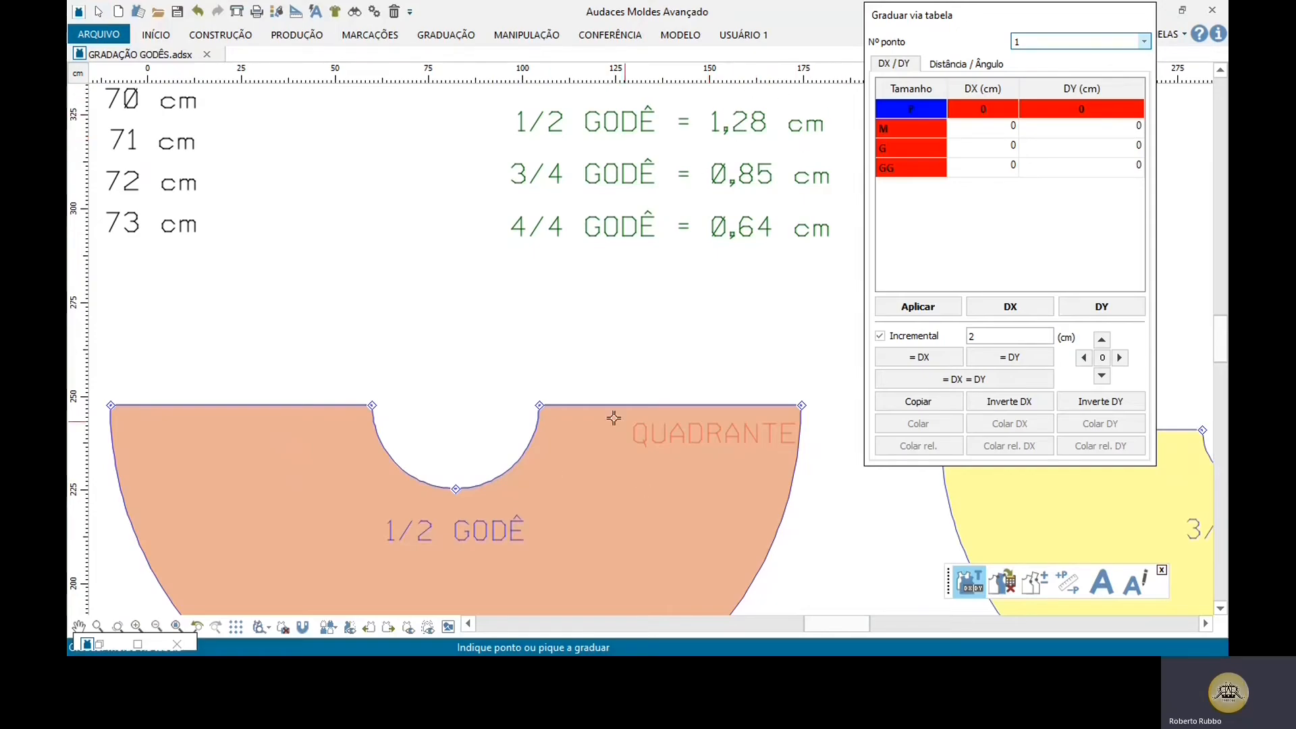
click(541, 405)
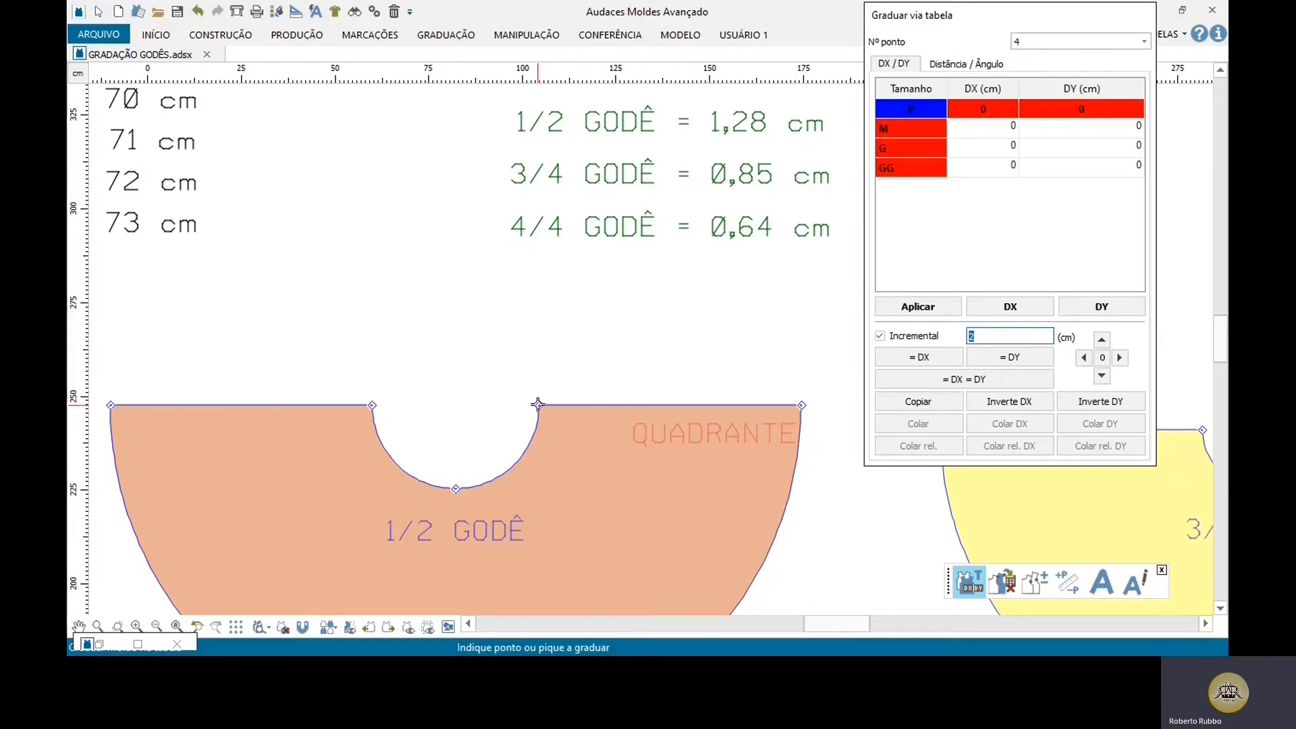
key(Escape)
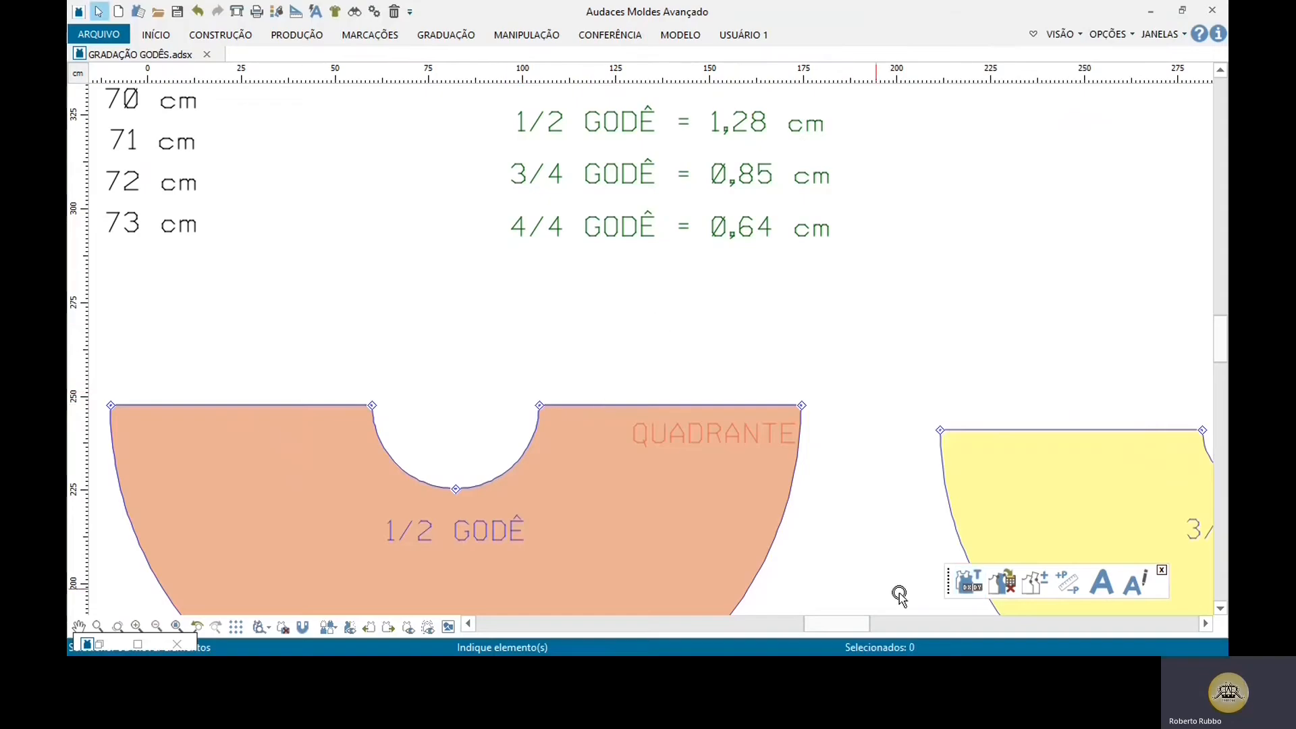
Step: With table grading, grade the right end of the 1/2 godê's waist curve incrementally by 1.28 cm in DX for all sizes
click(970, 582)
click(539, 405)
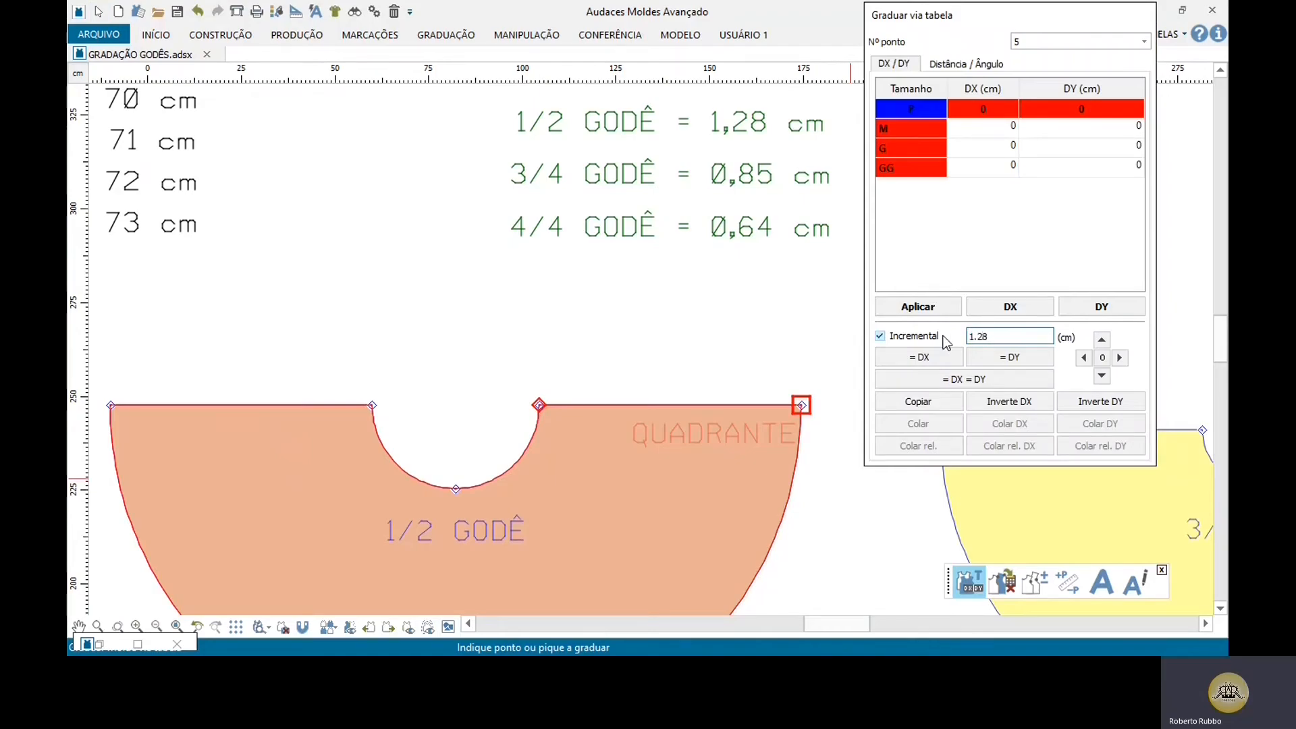
click(1120, 358)
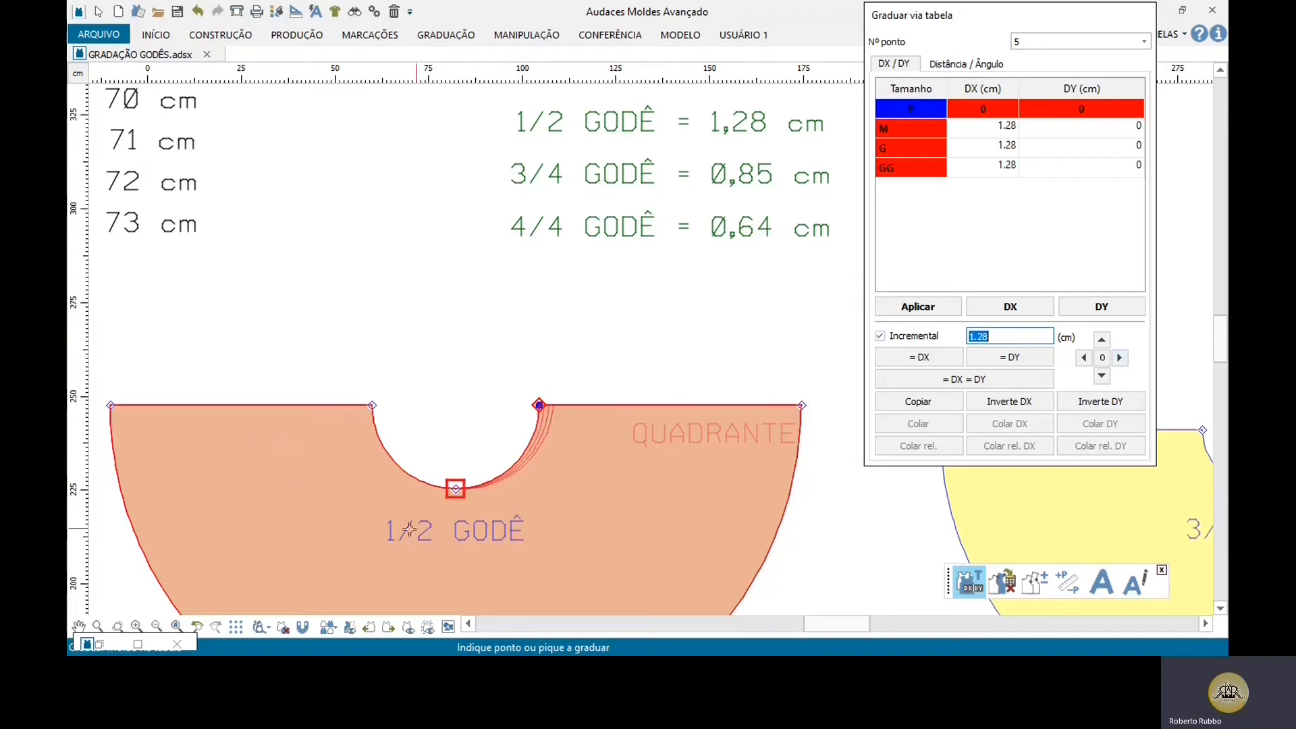
Step: Grade the waist curve's lowest point by -1.28 cm in DY and its left end by -1.28 cm in DX for all sizes
scroll(338, 483, up, 2)
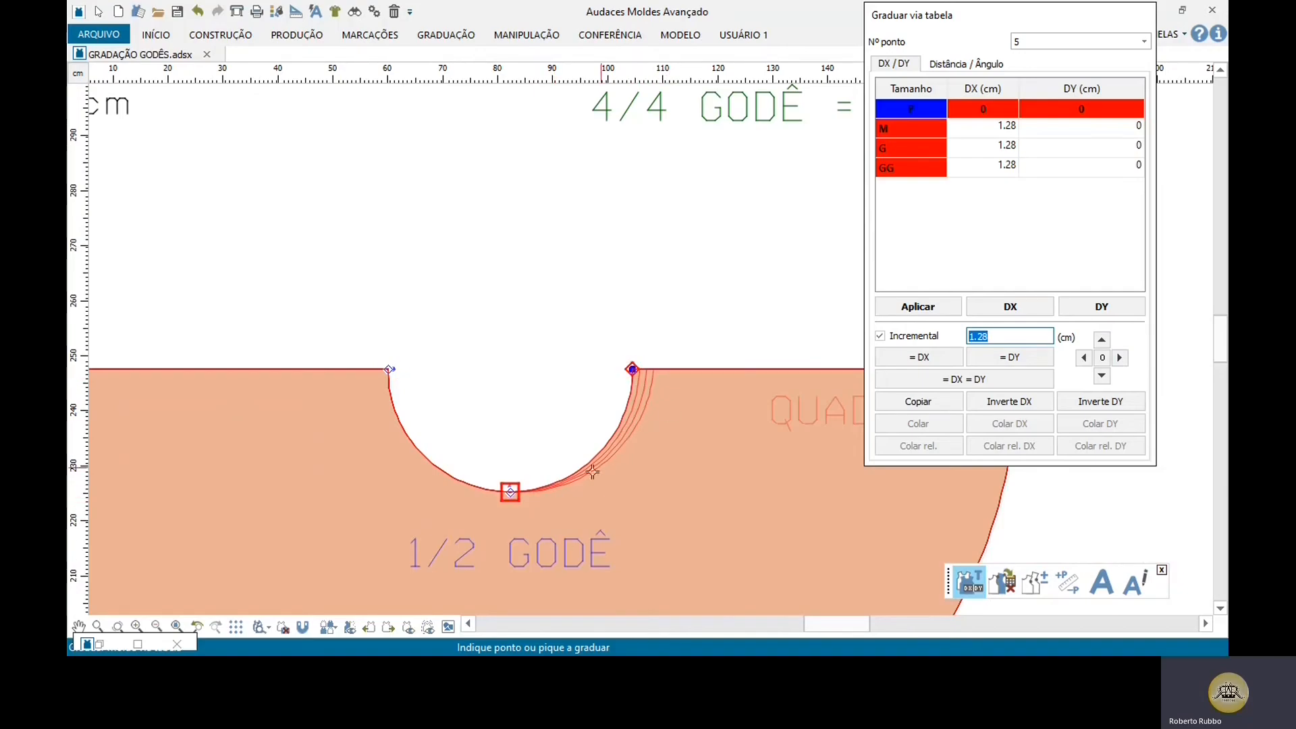
click(511, 495)
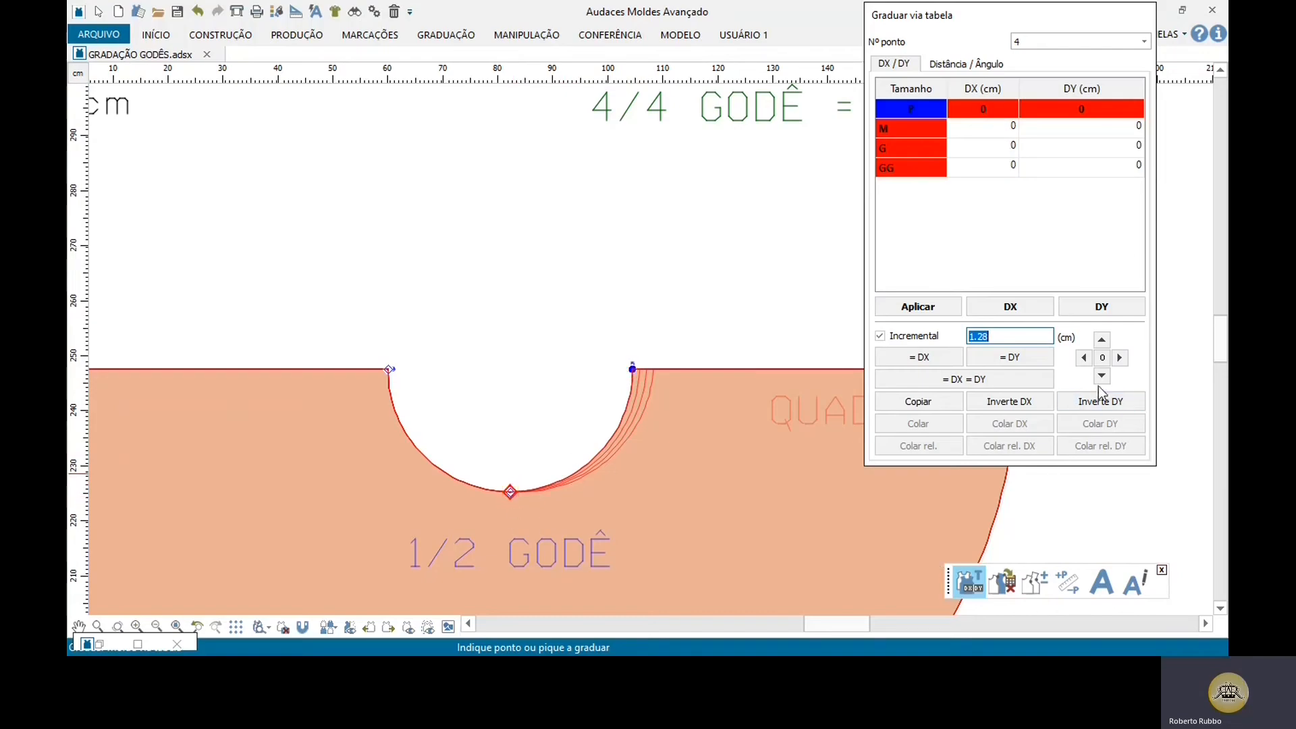
click(1103, 377)
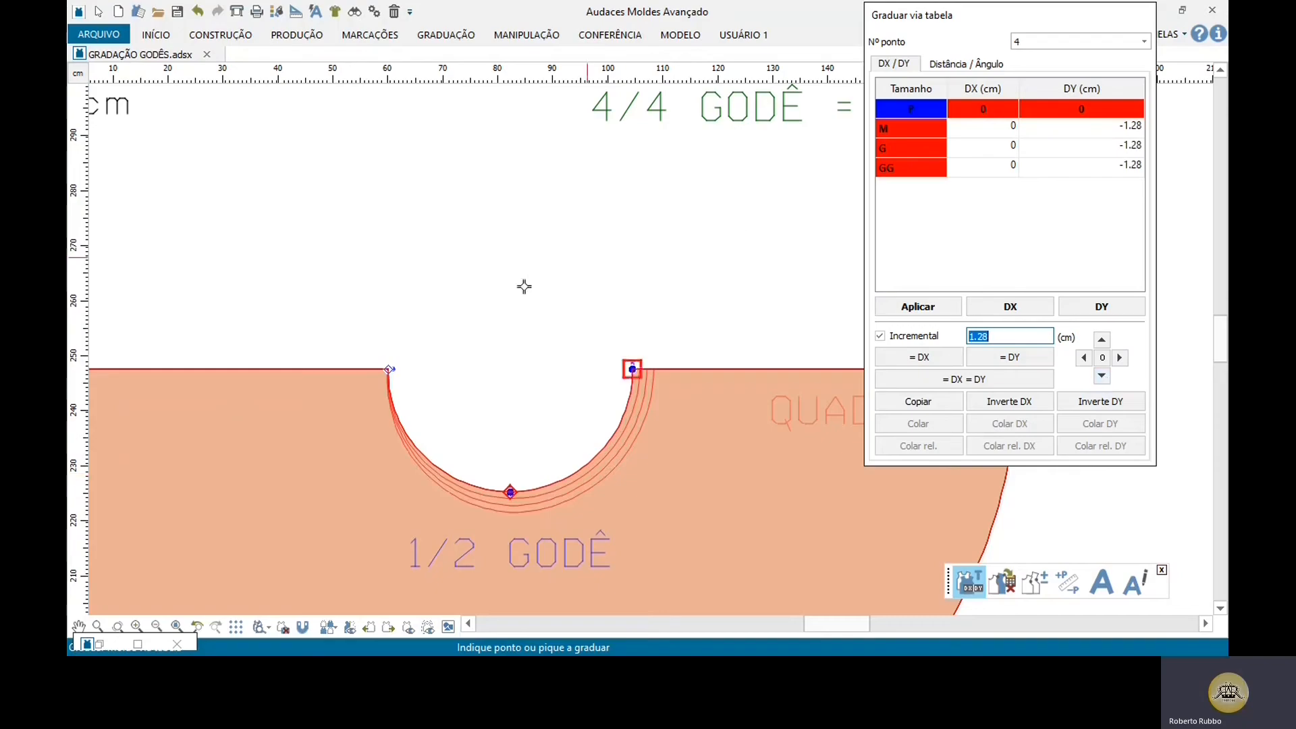
click(388, 369)
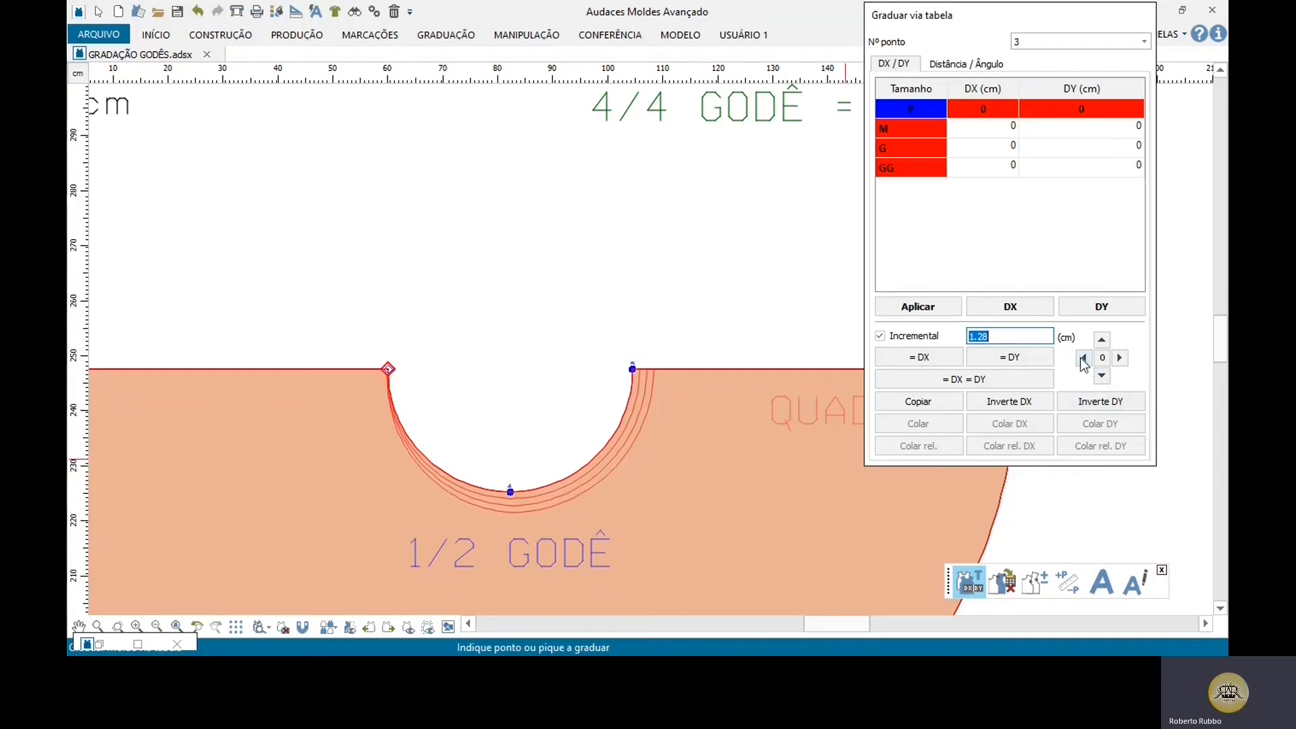
click(1085, 358)
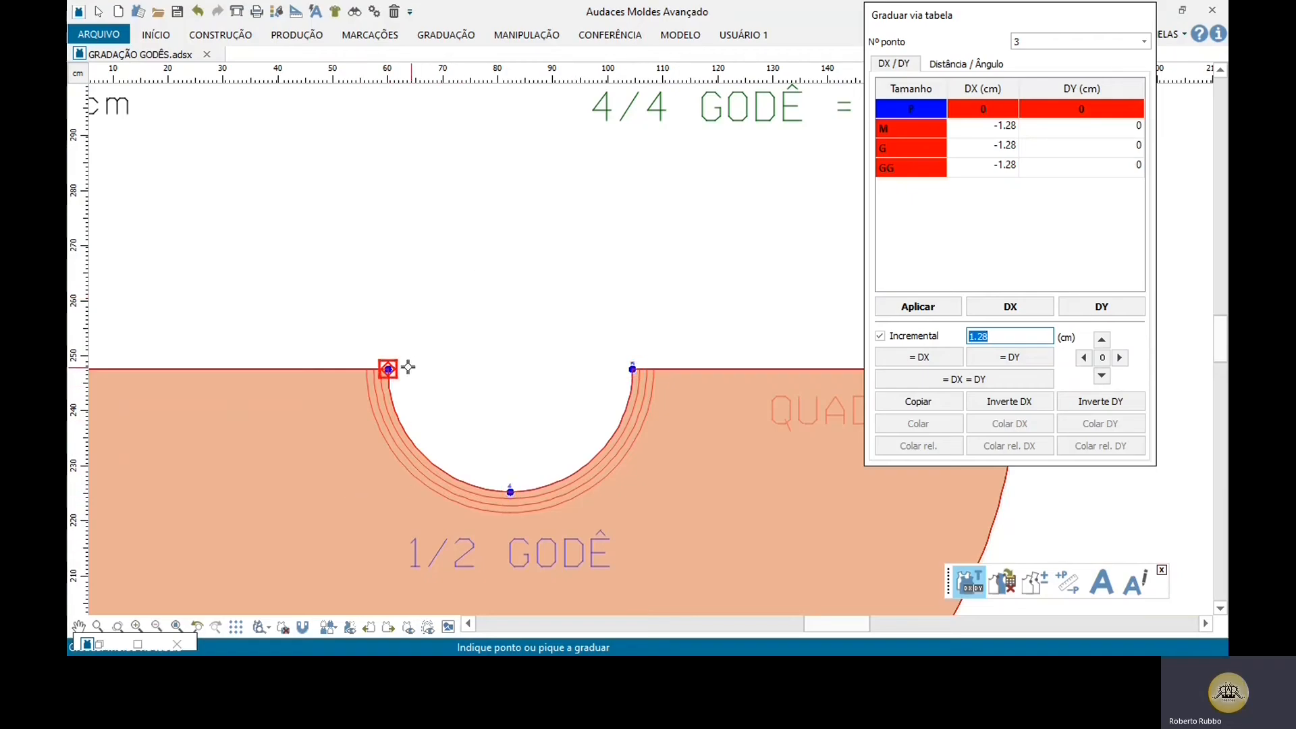
Step: Examine the graded waist curve and the length table to work out the increment for the hem points
scroll(405, 366, down, 1)
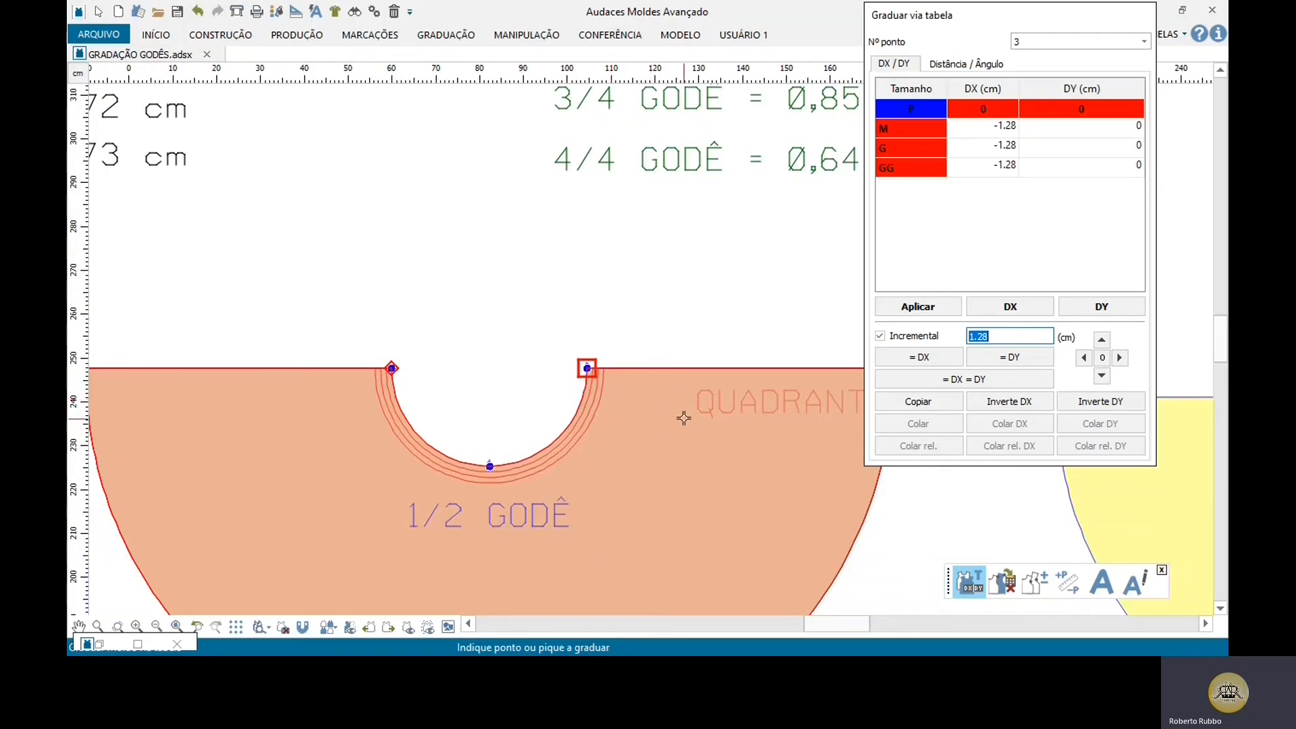
scroll(497, 517, up, 1)
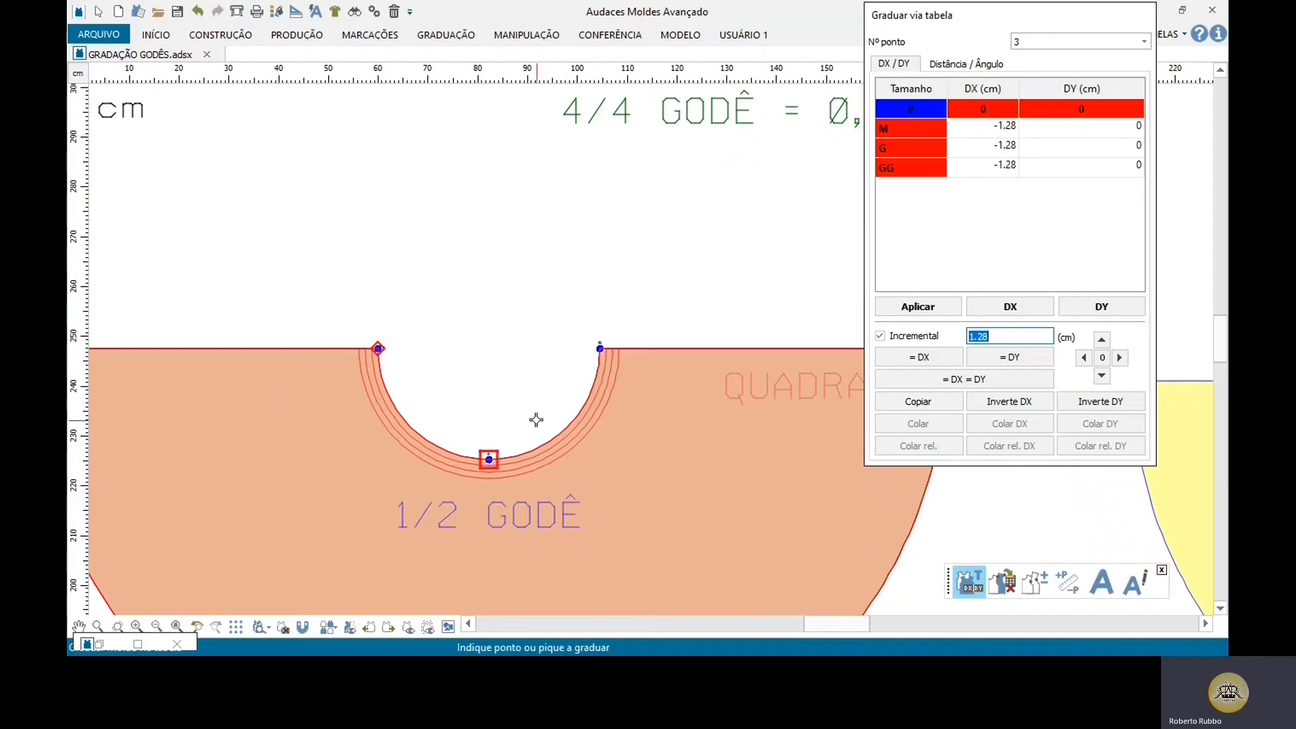
scroll(490, 446, down, 2)
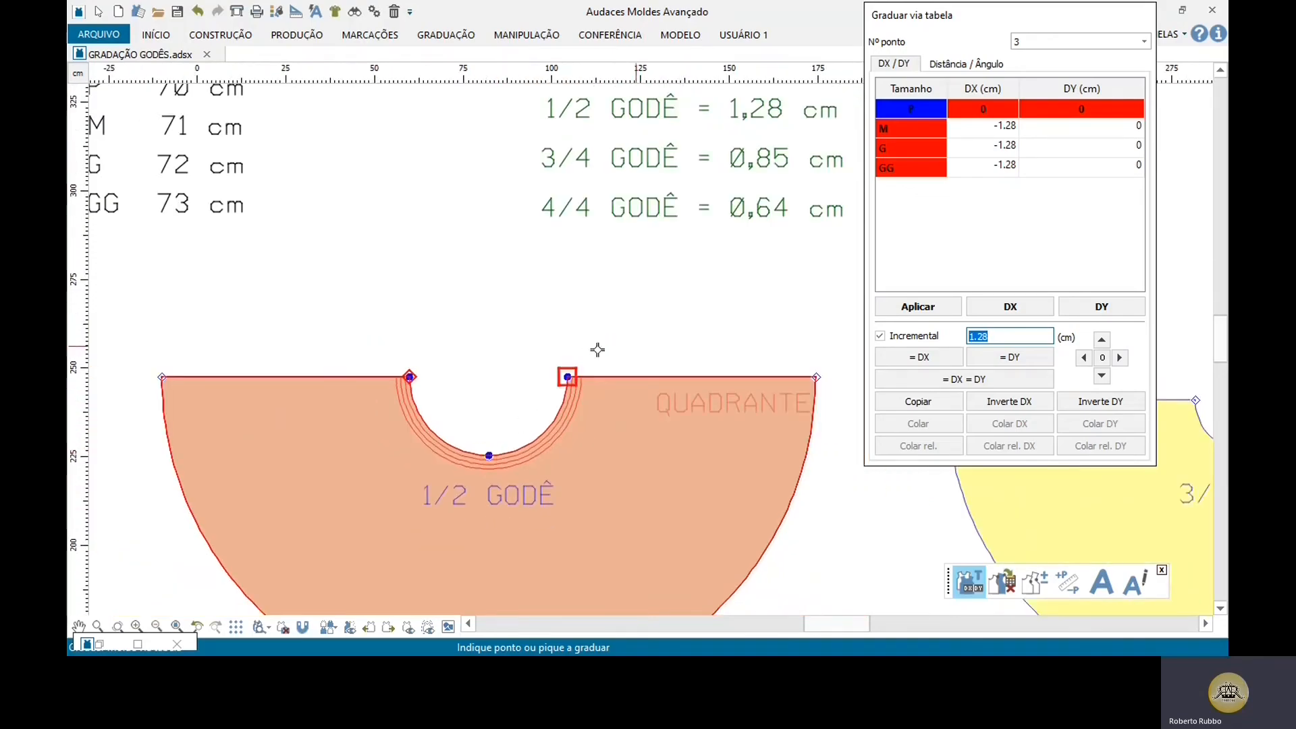
scroll(648, 473, down, 1)
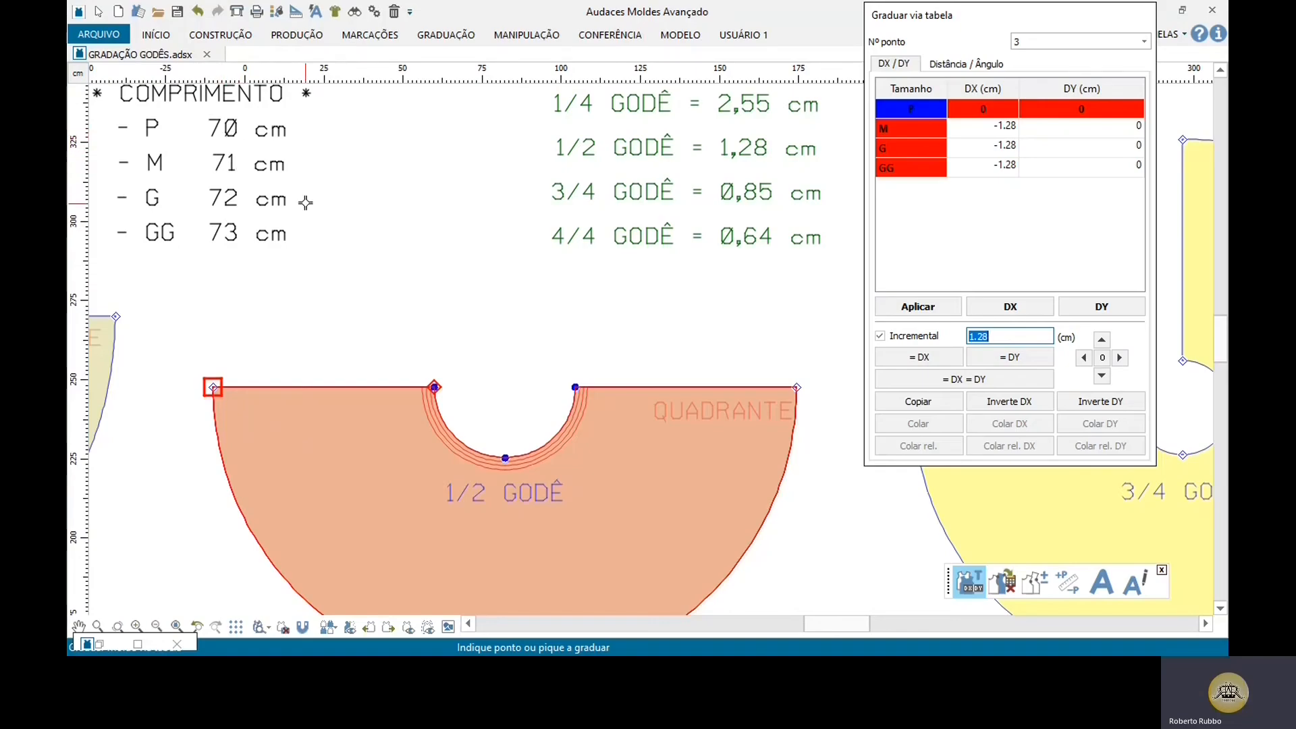
middle_drag(304, 202, 321, 220)
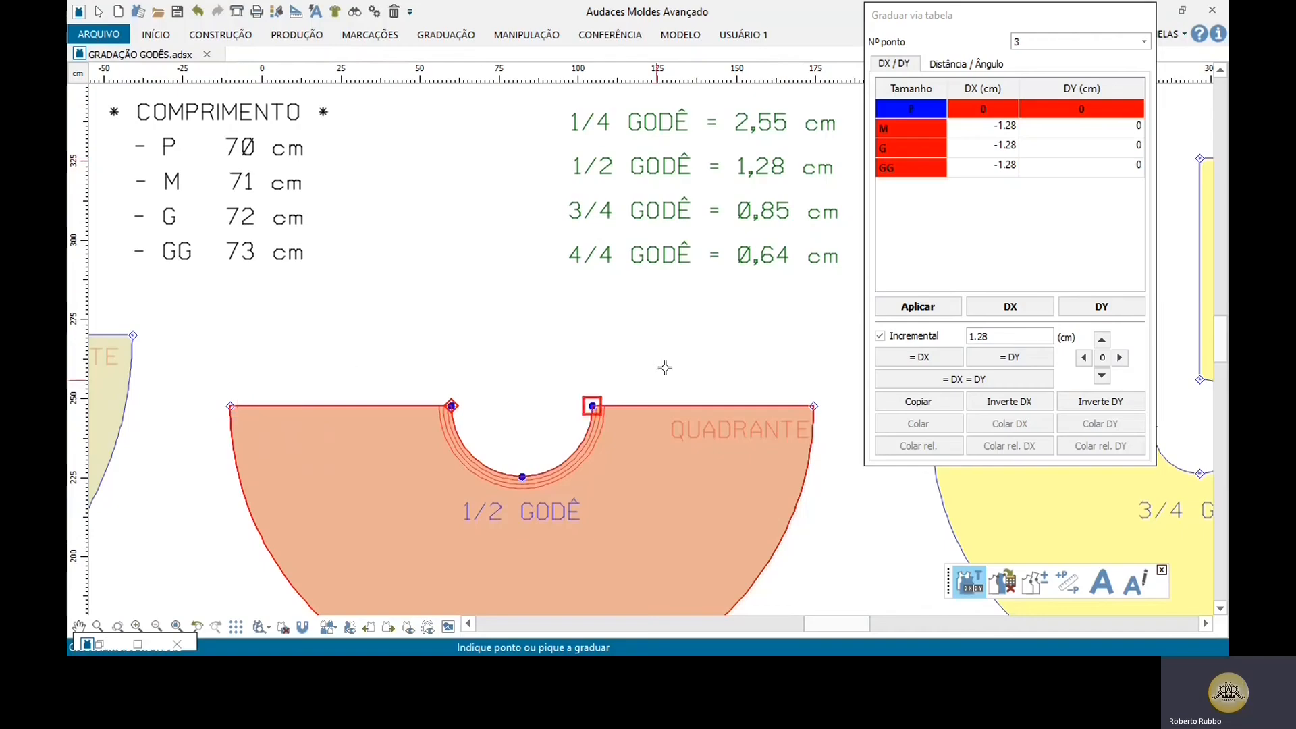
Step: Grade the right end of the 1/2 godê's hem incrementally by 2.28 cm in DX for all sizes
scroll(402, 324, down, 2)
scroll(580, 518, up, 1)
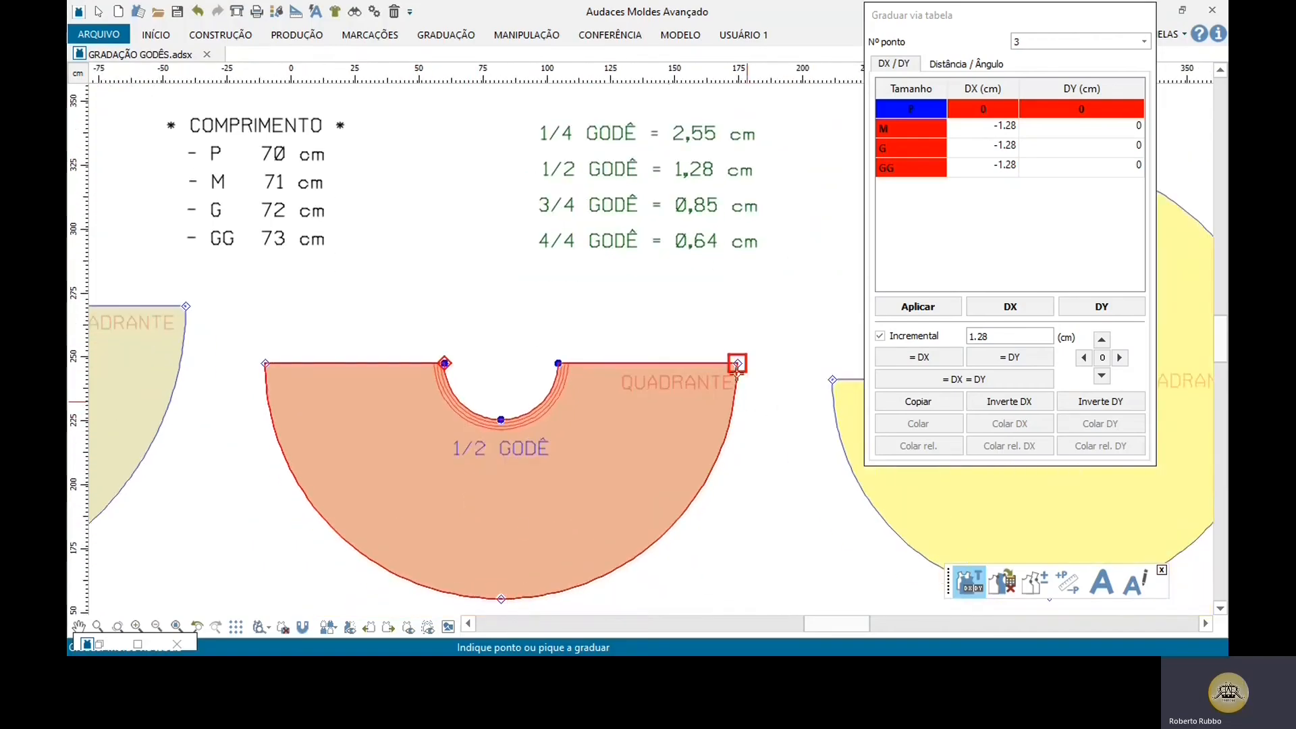
click(737, 363)
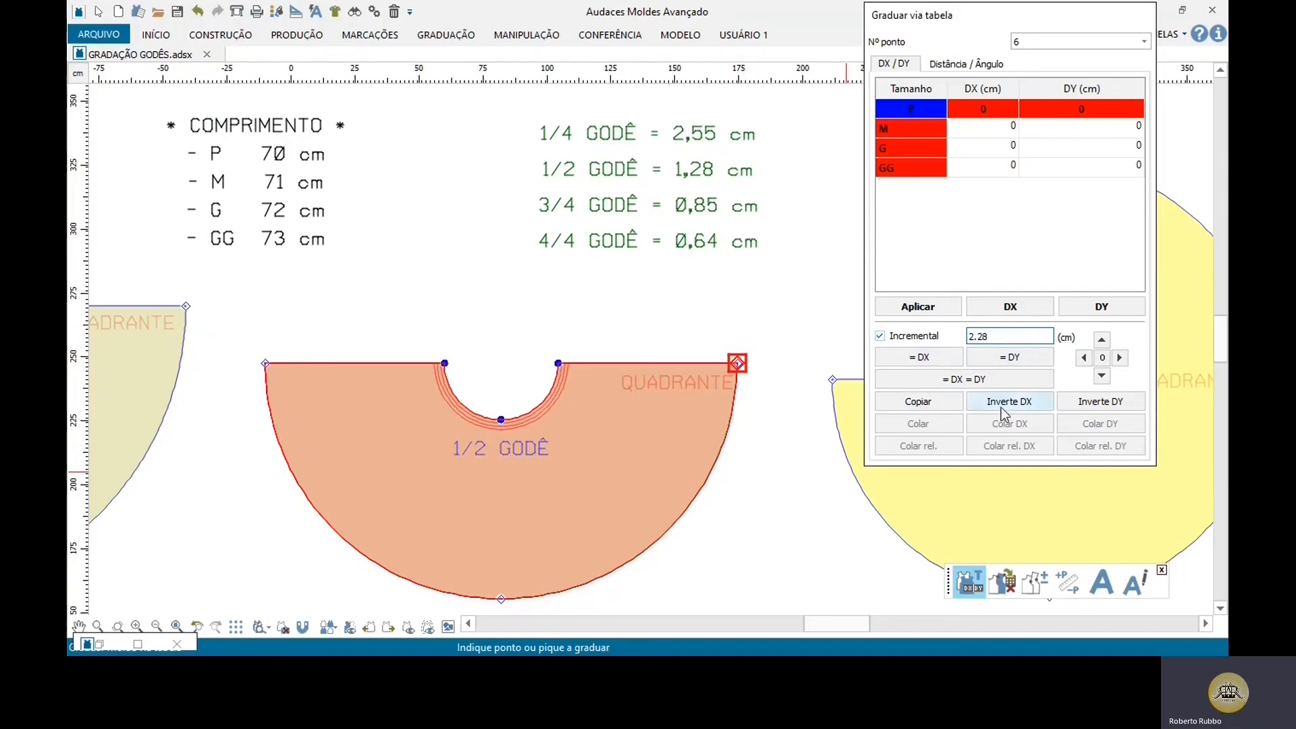
click(1119, 357)
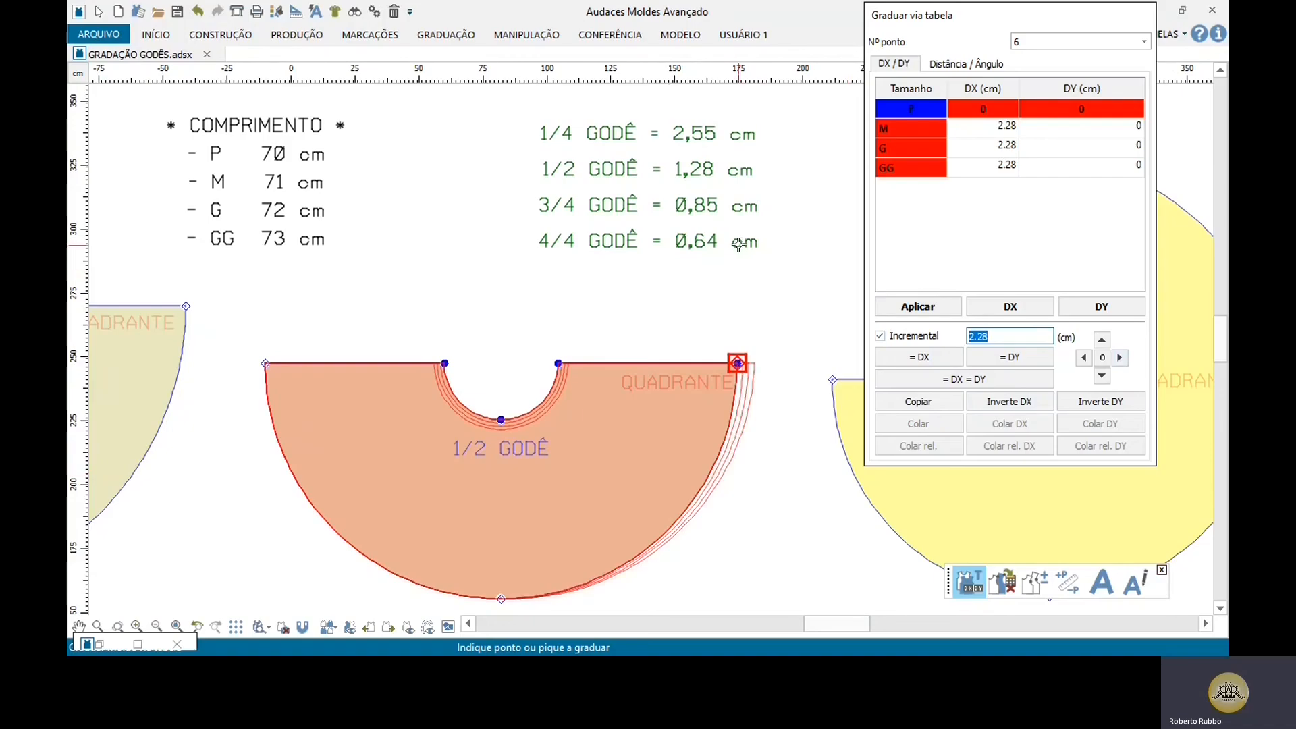
Step: Grade the hem's lowest point by -2.28 cm in DY and its left end by 2.28 cm leftward, then finish grading
scroll(742, 254, down, 2)
scroll(585, 583, up, 4)
click(563, 458)
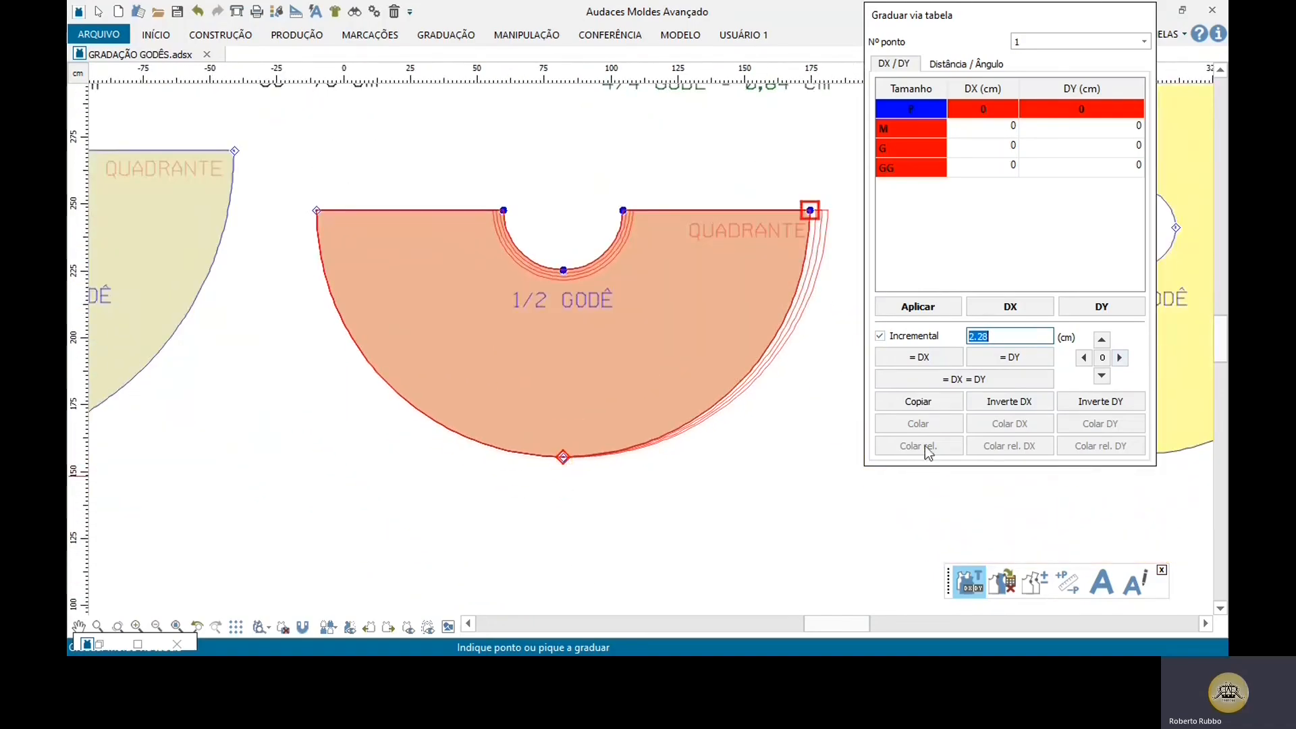
click(1101, 376)
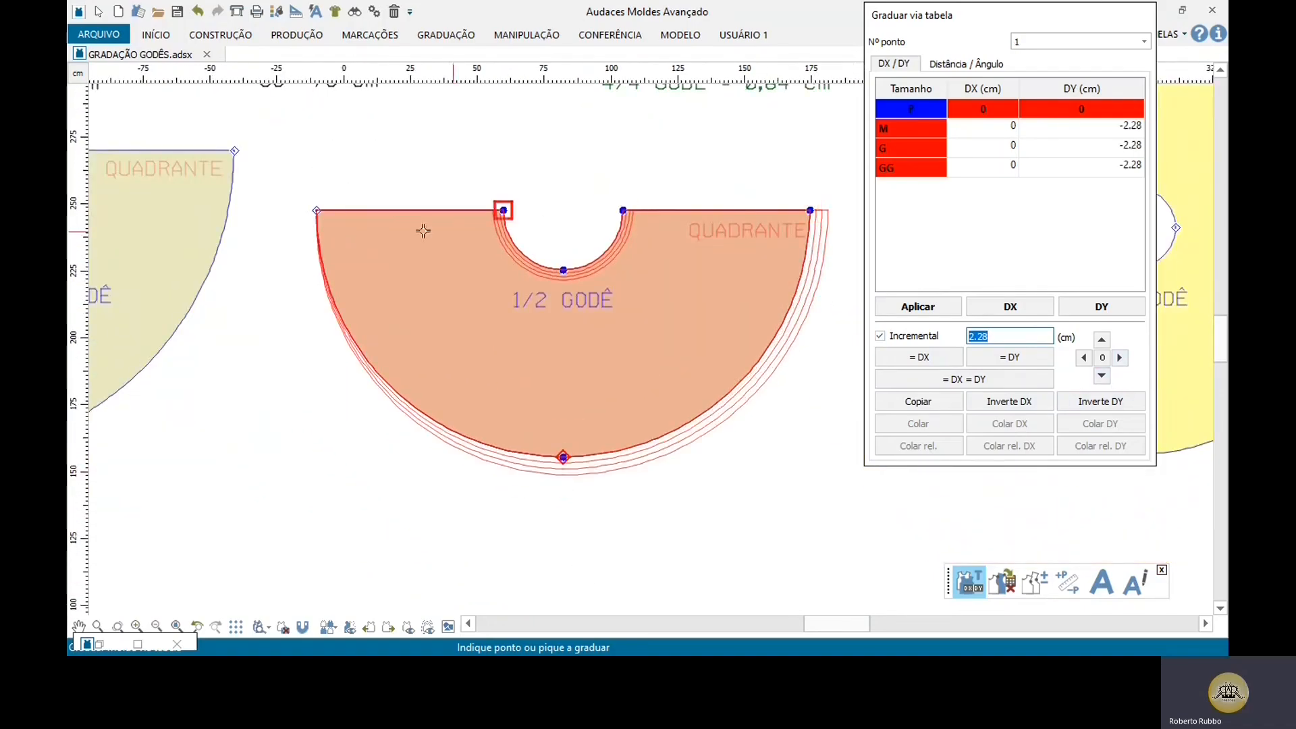
click(342, 217)
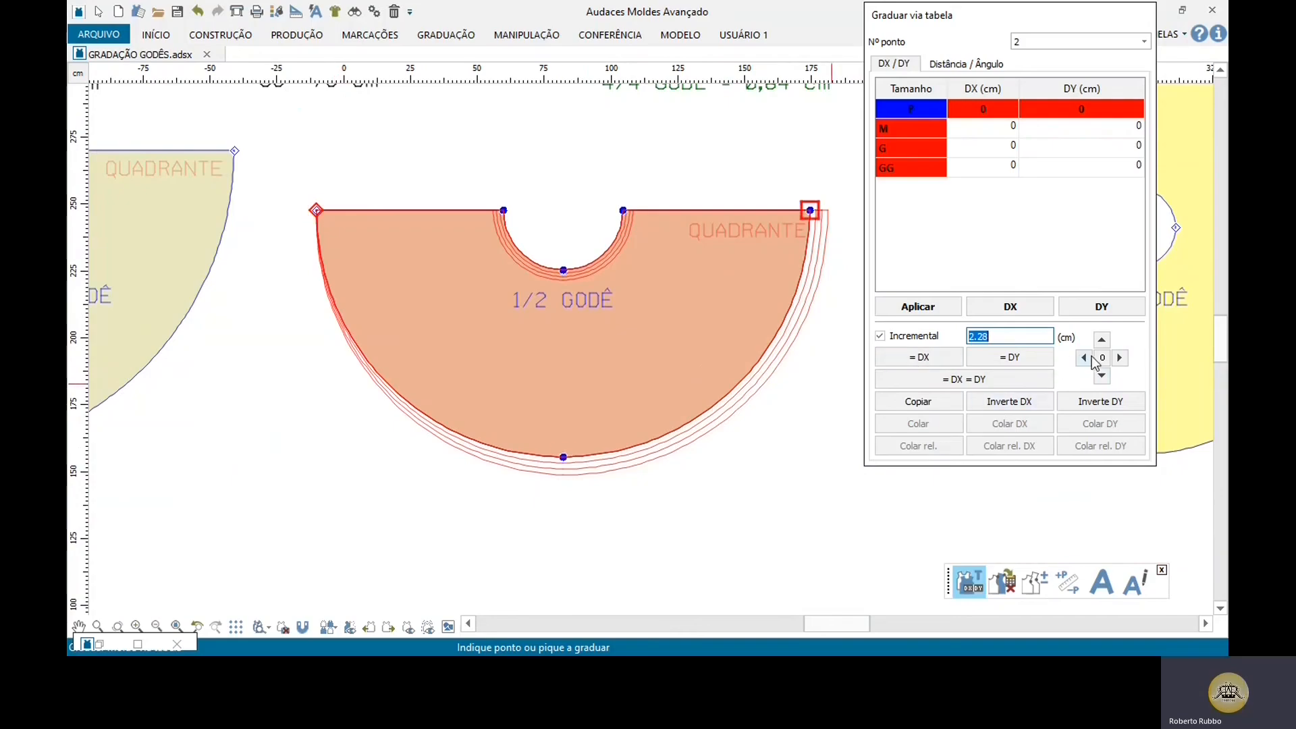
click(1086, 357)
right_click(602, 272)
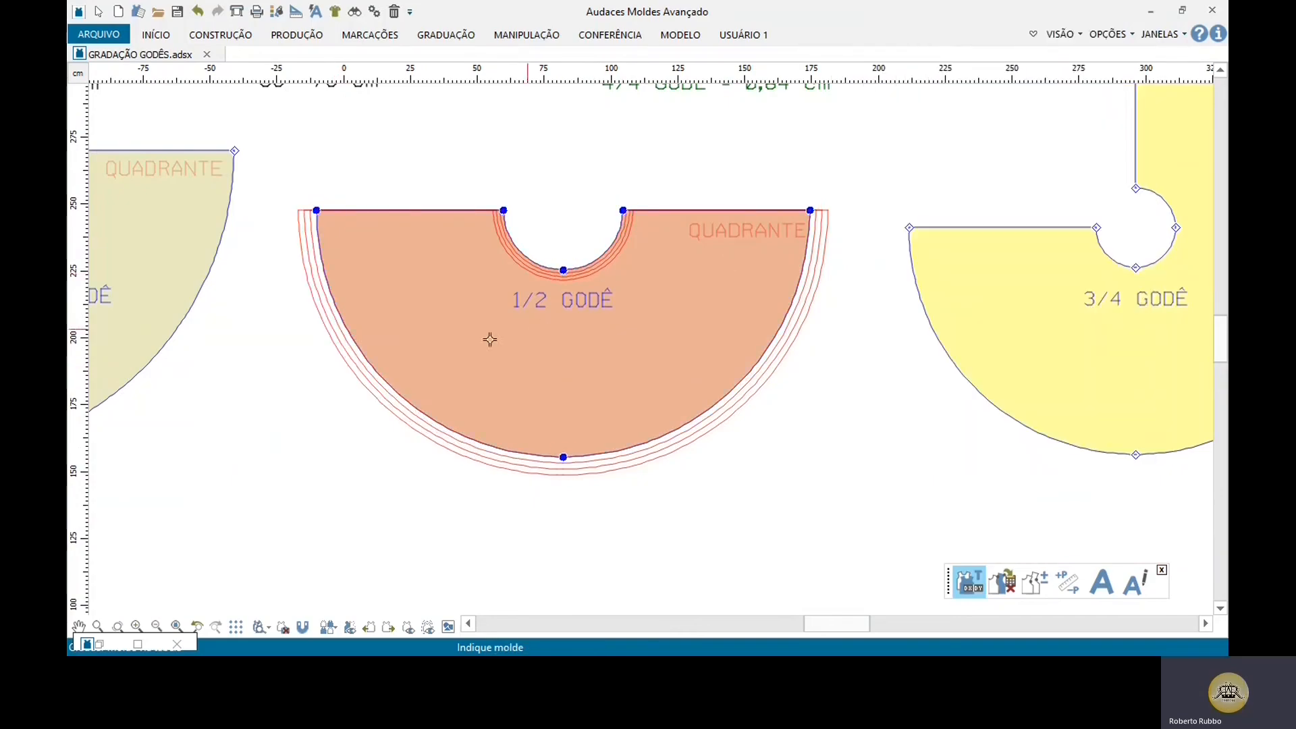
Step: Compare the perimeter difference between sizes along both segments of the 1/2 godê's waist curve
scroll(385, 284, up, 2)
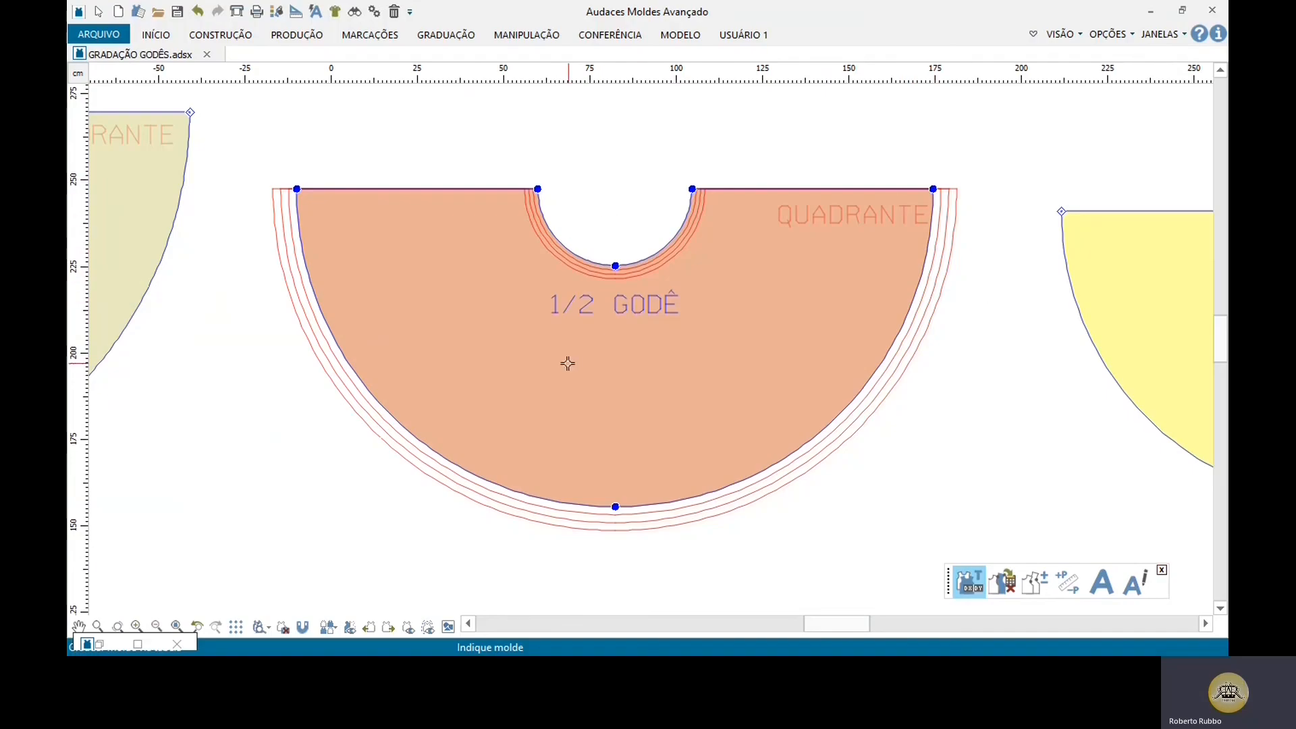
scroll(584, 197, down, 2)
scroll(579, 202, up, 1)
scroll(578, 202, up, 1)
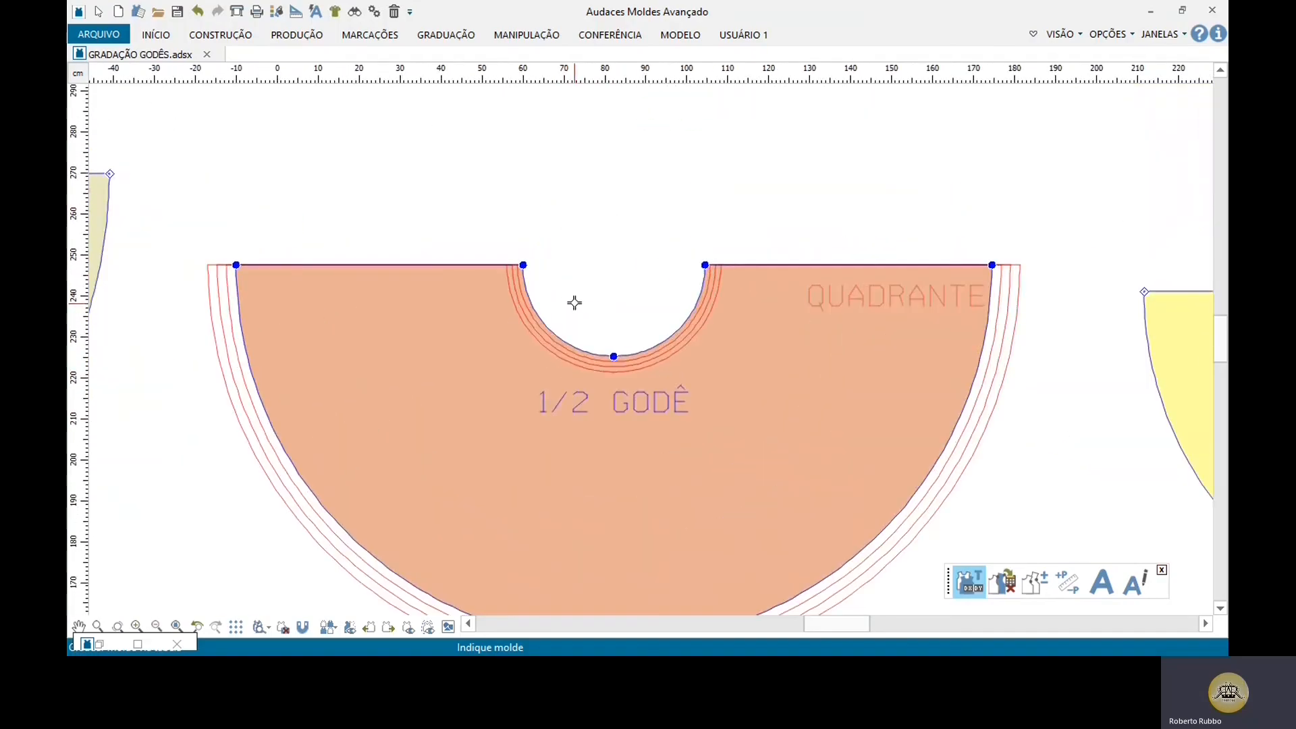
click(1068, 581)
click(994, 263)
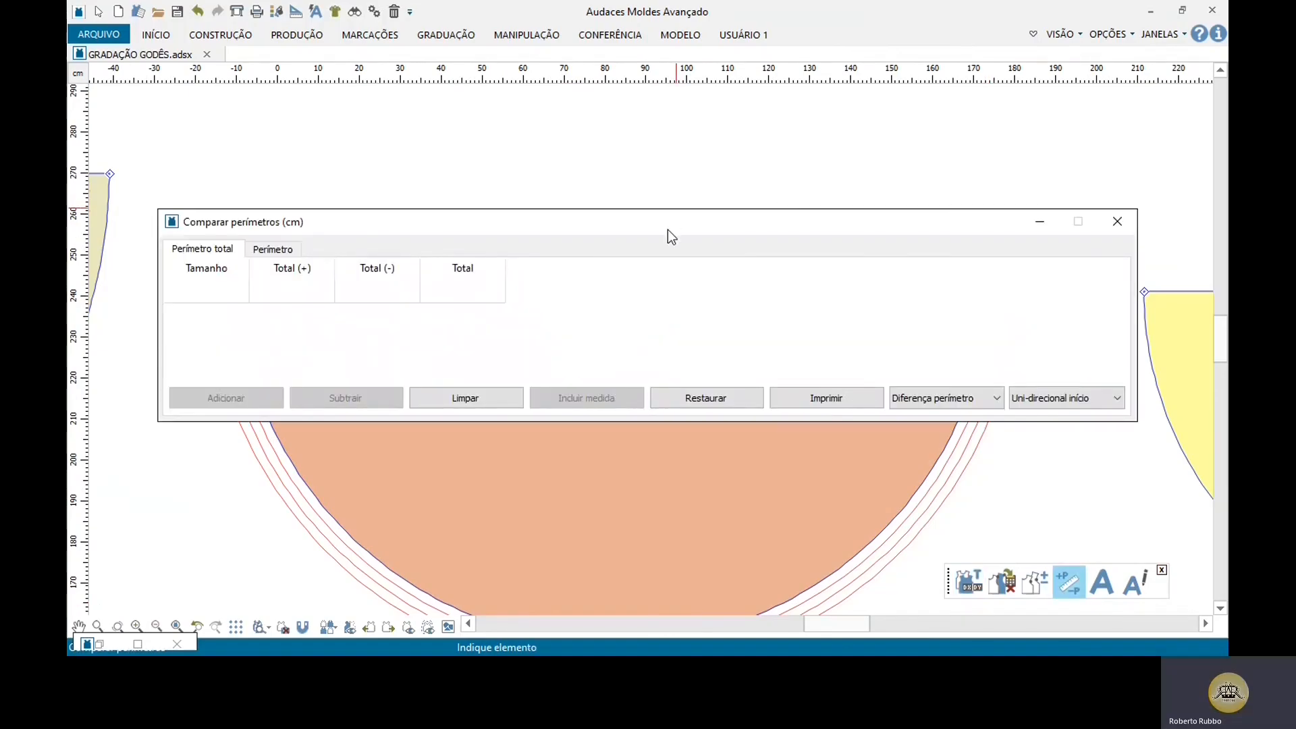
drag(667, 229, 687, 21)
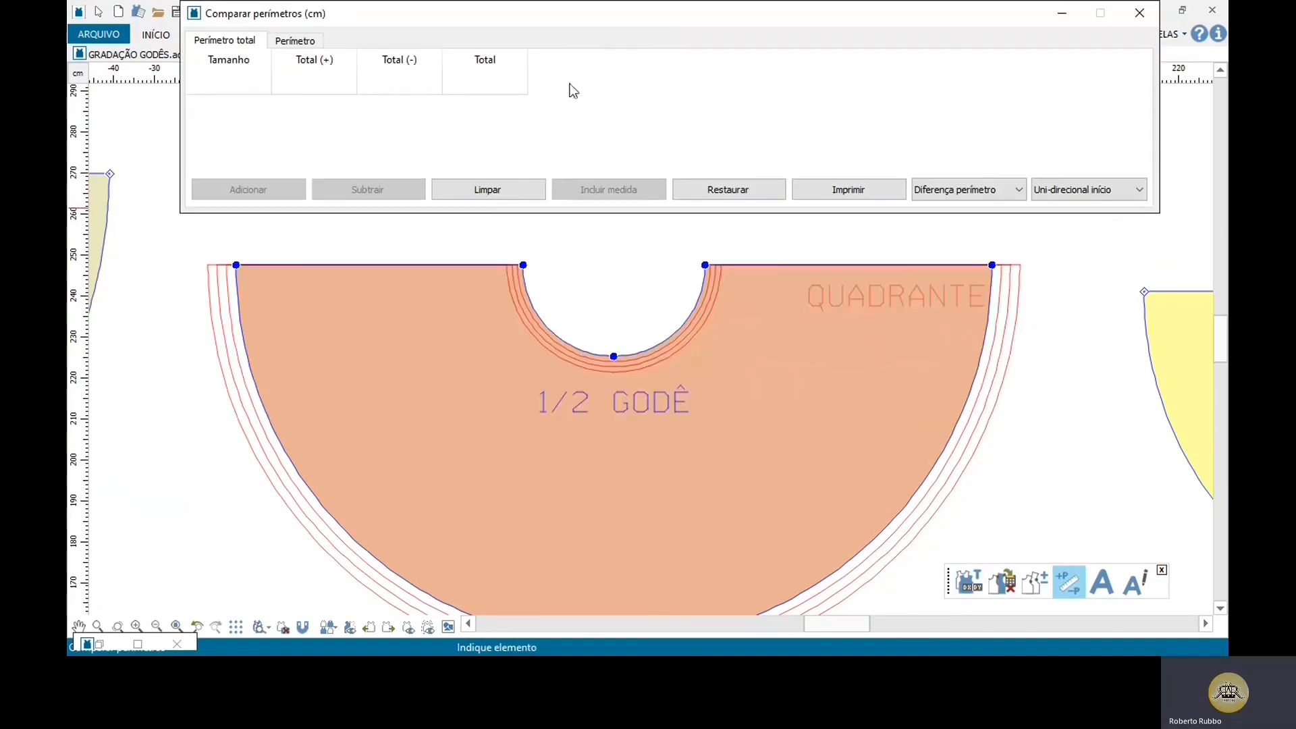
click(538, 303)
click(646, 336)
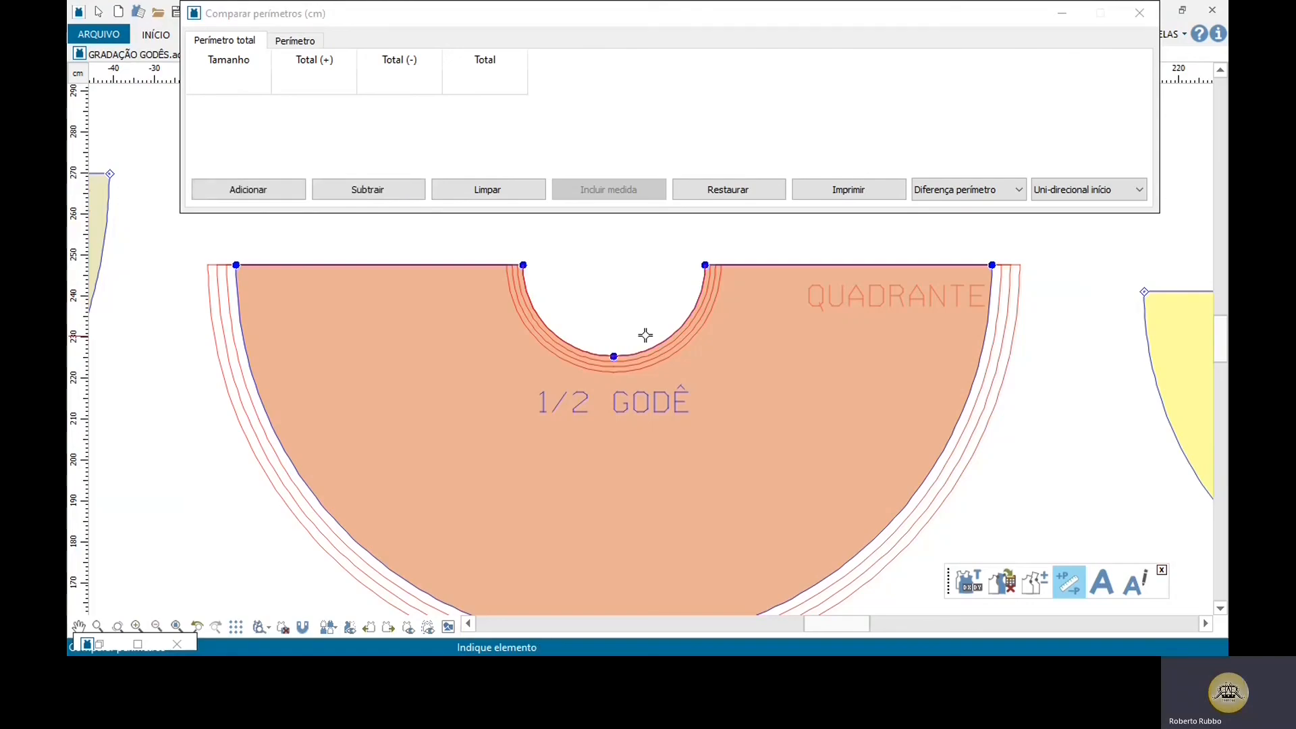
click(285, 191)
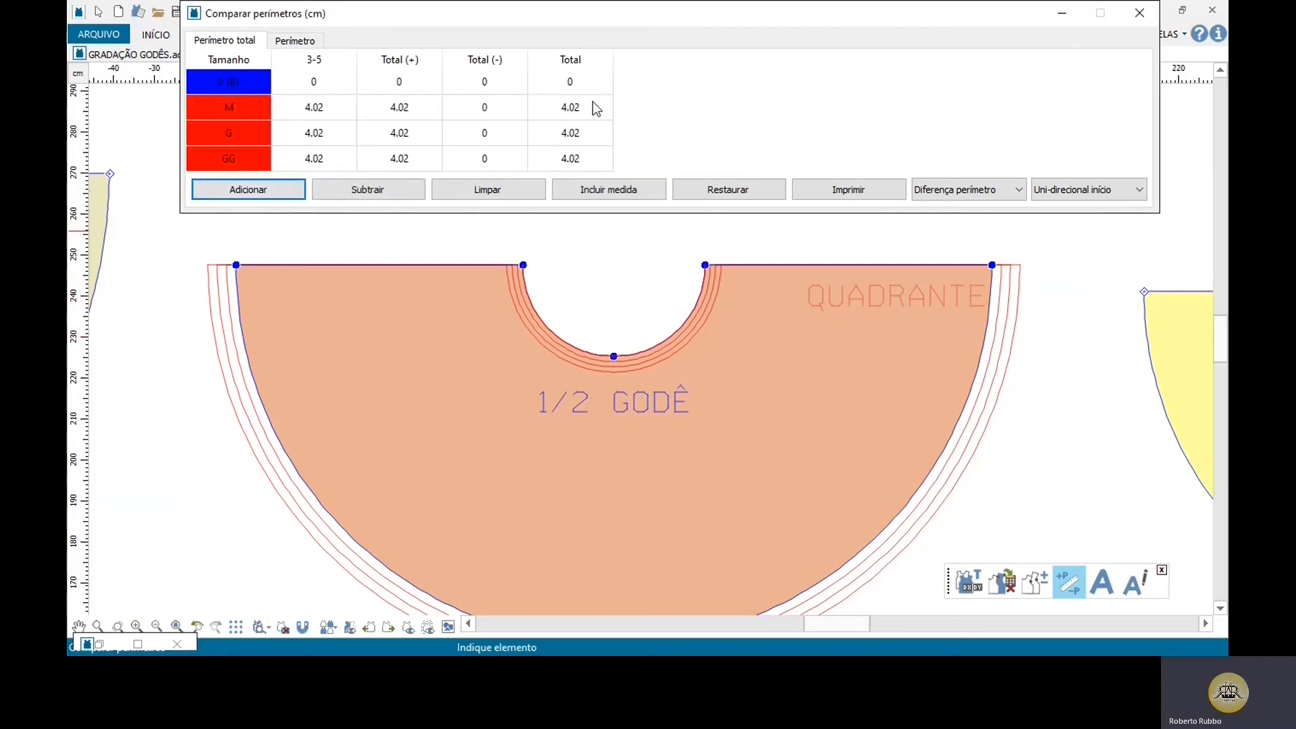